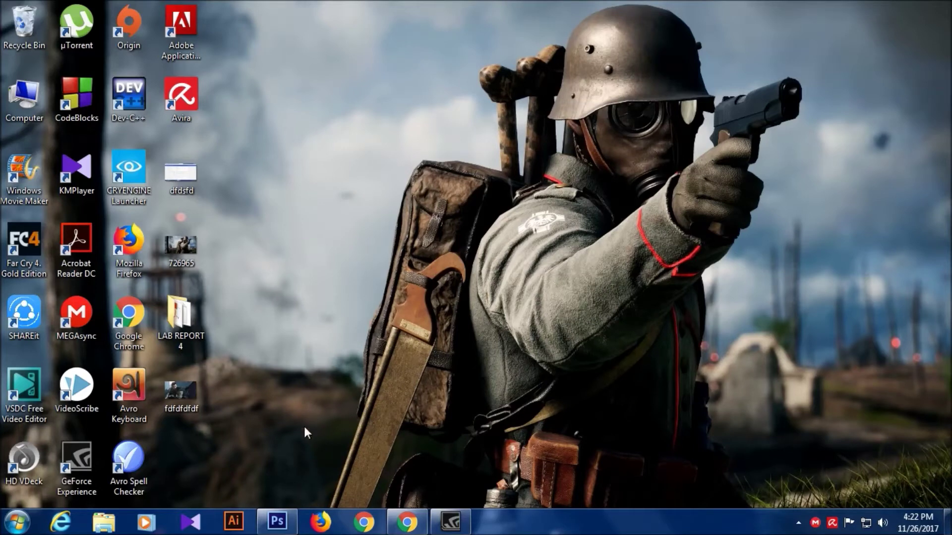
{"action": "left_click", "coordinate": [277, 522]}
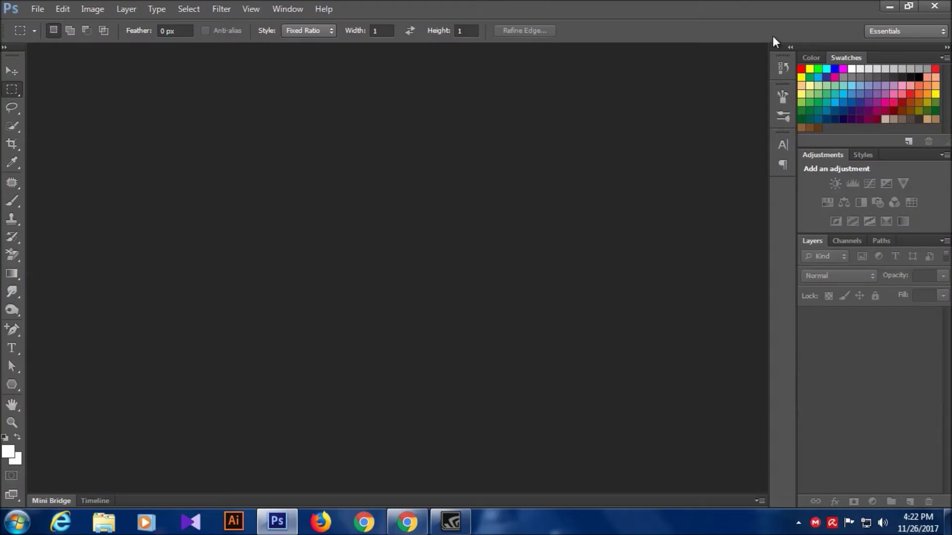
{"action": "left_click", "coordinate": [887, 6]}
{"action": "right_click", "coordinate": [579, 105]}
{"action": "left_click", "coordinate": [617, 145]}
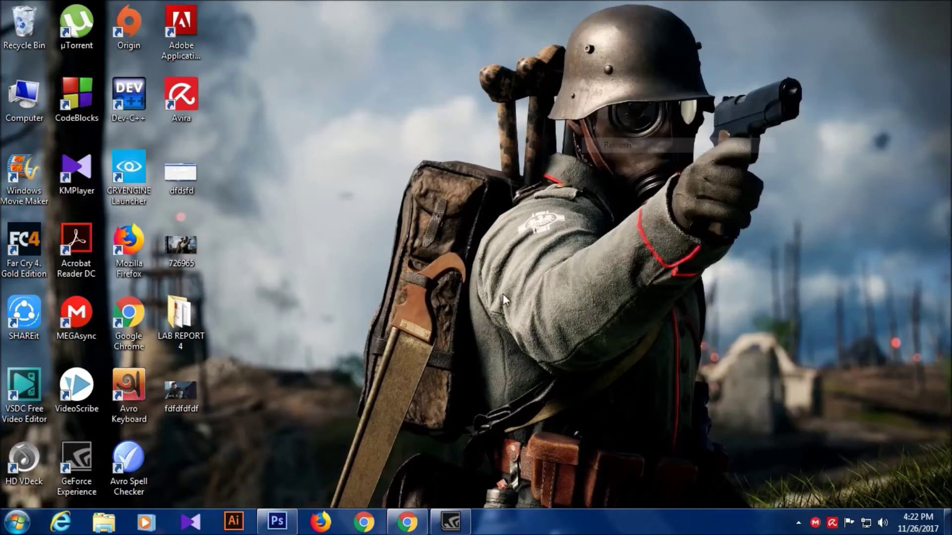
- Switch to Chrome and preview the YouTube logo 2017 logotype in the image results for "youtube logo png"
{"action": "left_click", "coordinate": [405, 527]}
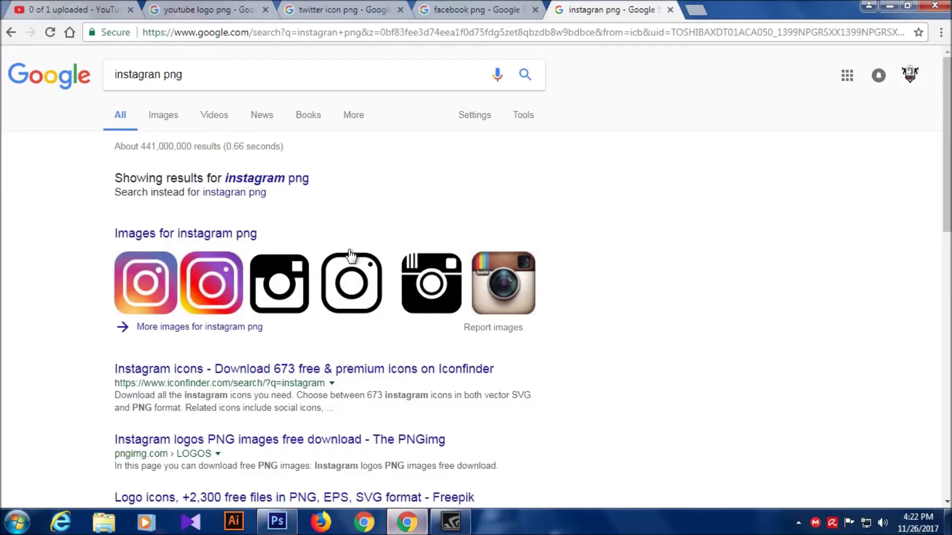
{"action": "left_click", "coordinate": [185, 6]}
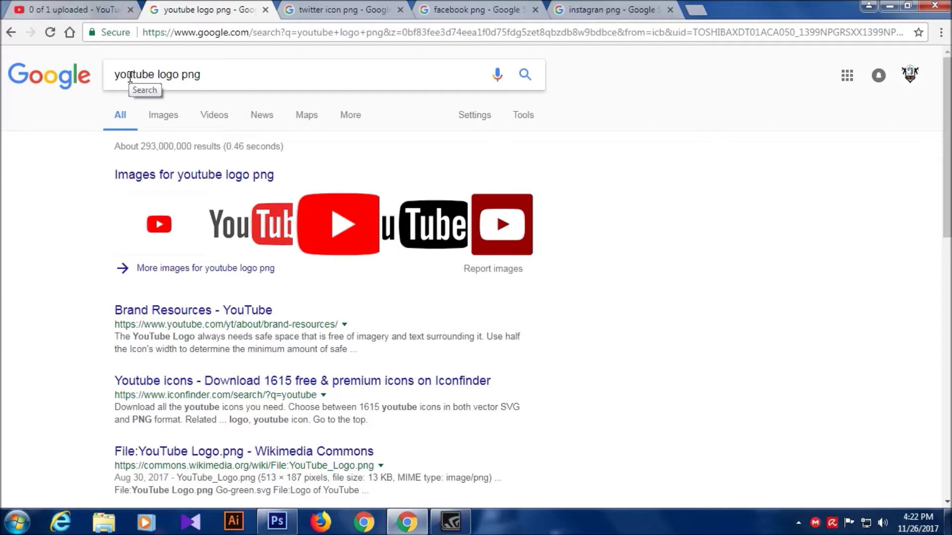
{"action": "left_click", "coordinate": [174, 120]}
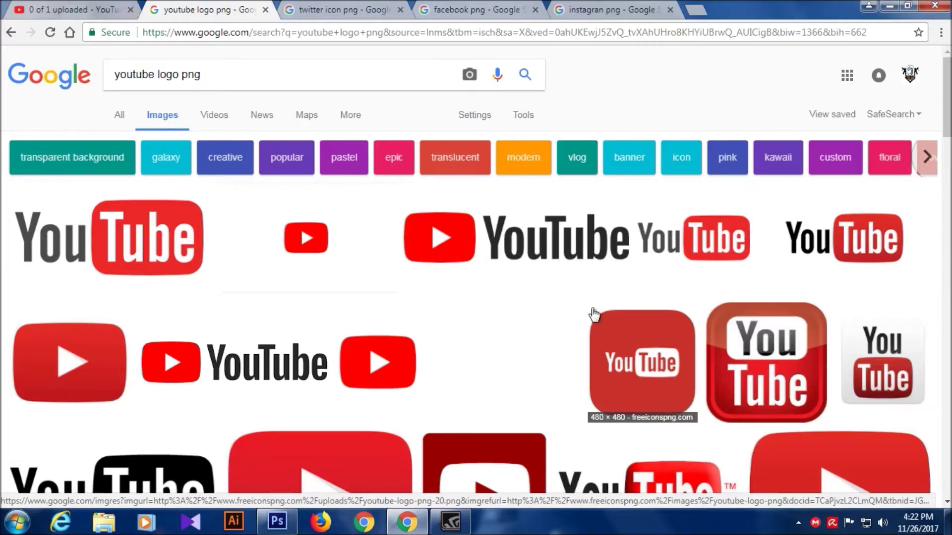
{"action": "left_click", "coordinate": [379, 366]}
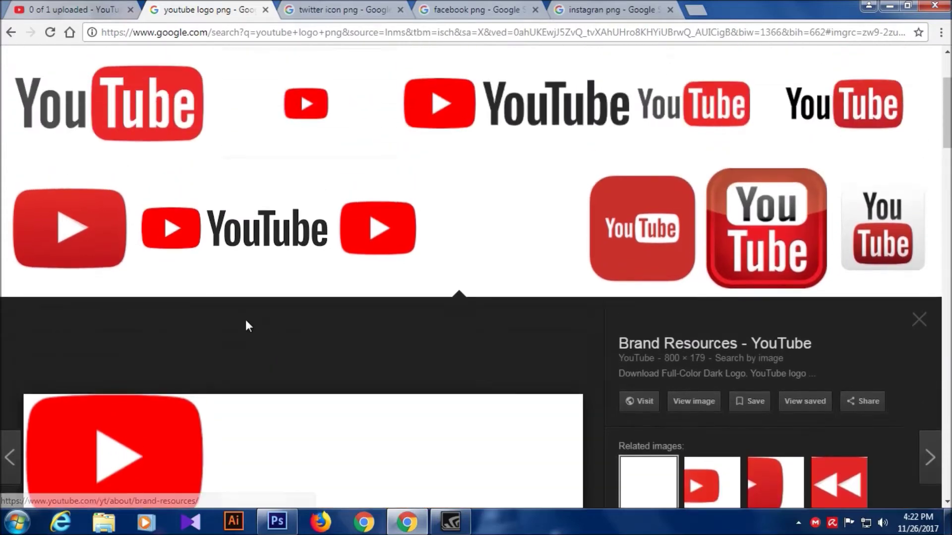
{"action": "left_click", "coordinate": [202, 244]}
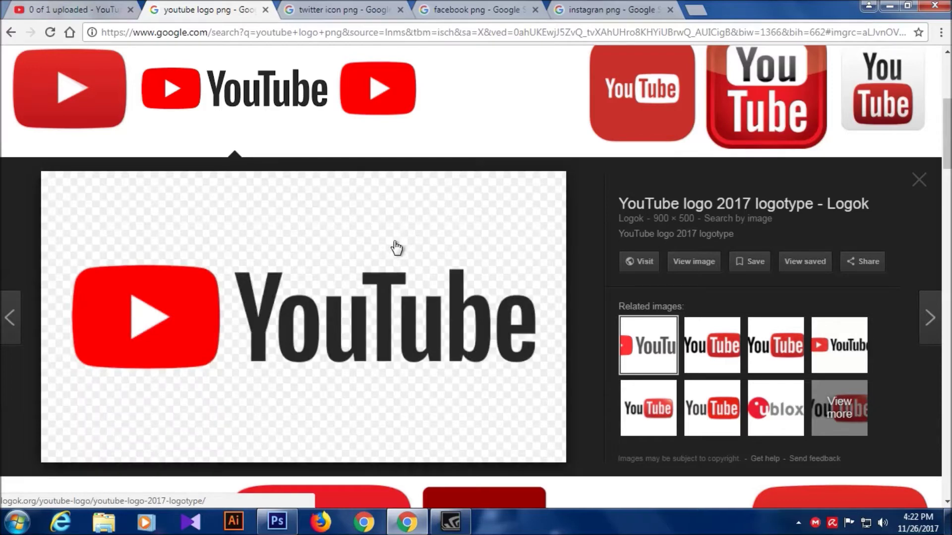
{"action": "right_click", "coordinate": [397, 246]}
{"action": "left_click", "coordinate": [331, 226]}
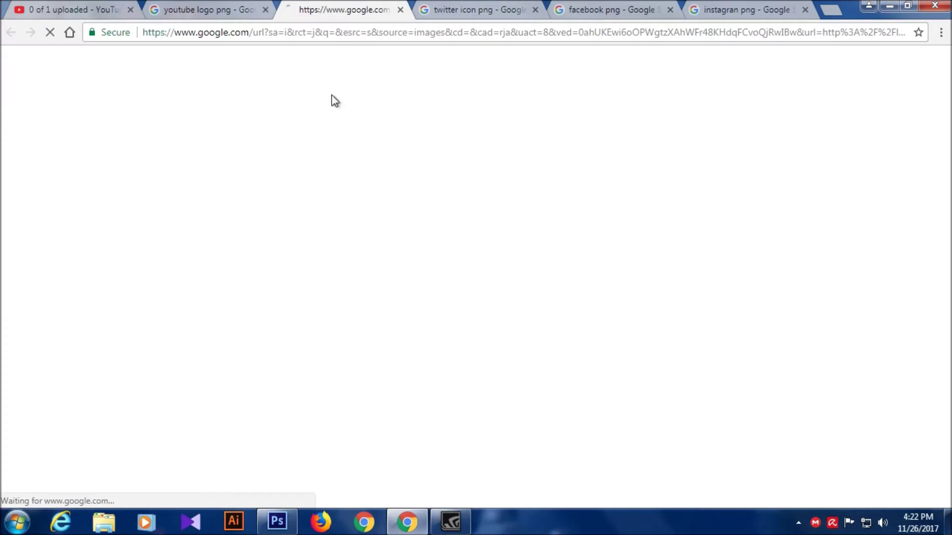
{"action": "left_click", "coordinate": [400, 9]}
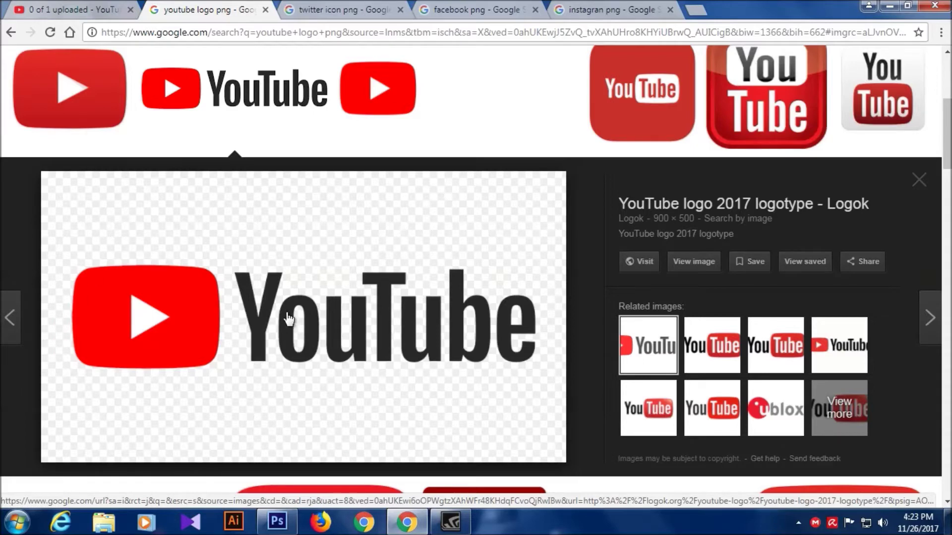
- Save the previewed YouTube logotype as a PNG image on the Desktop and close its search tab
{"action": "right_click", "coordinate": [339, 286]}
{"action": "left_click", "coordinate": [385, 410]}
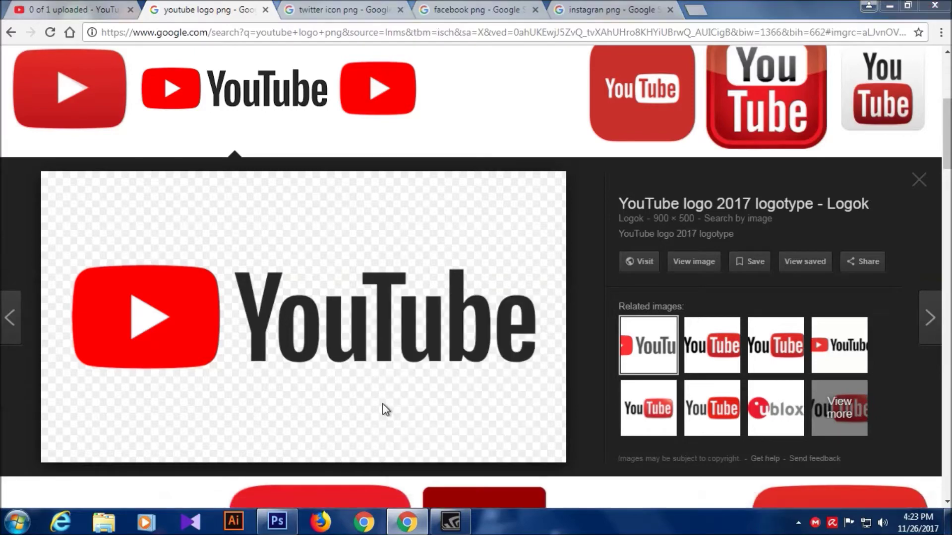
{"action": "left_click", "coordinate": [55, 103]}
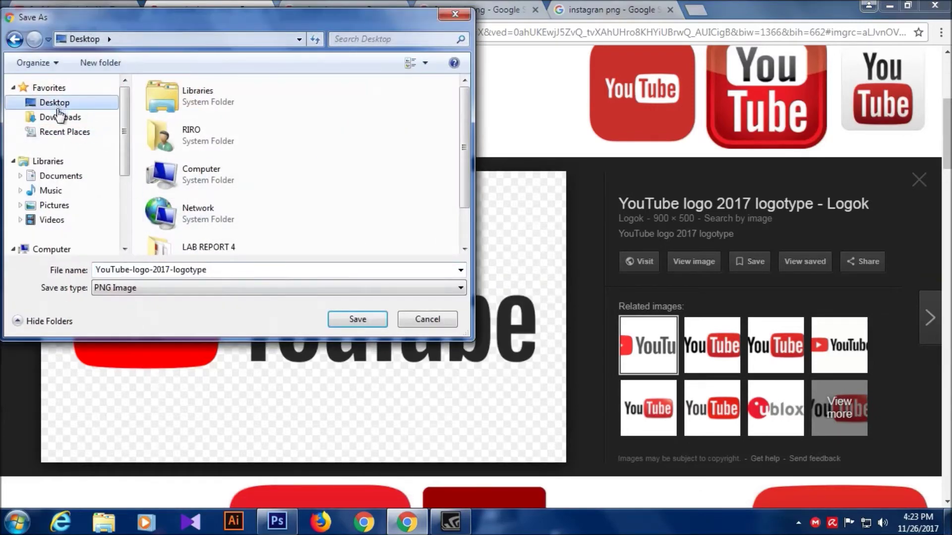
{"action": "left_click", "coordinate": [331, 326]}
{"action": "scroll", "coordinate": [334, 53], "scroll_direction": "up", "scroll_amount": 4}
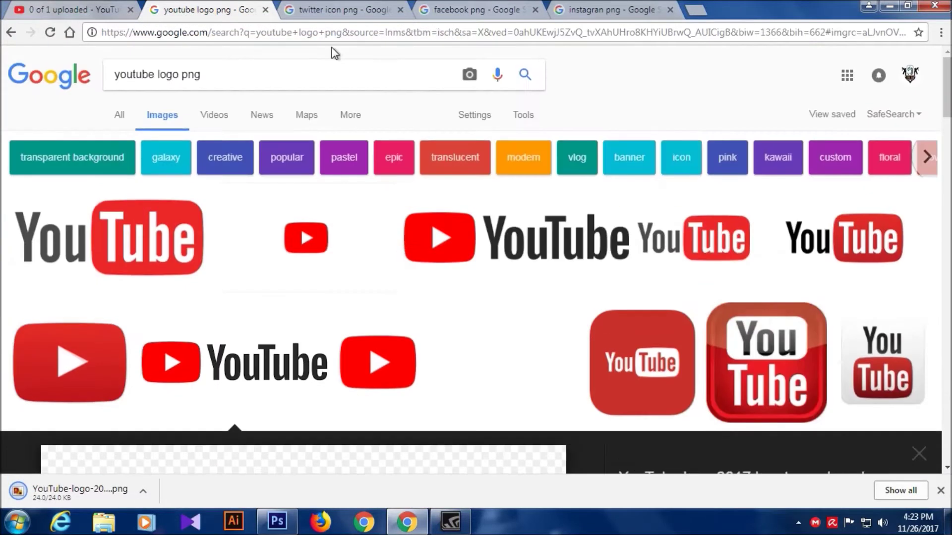
{"action": "left_click", "coordinate": [265, 10]}
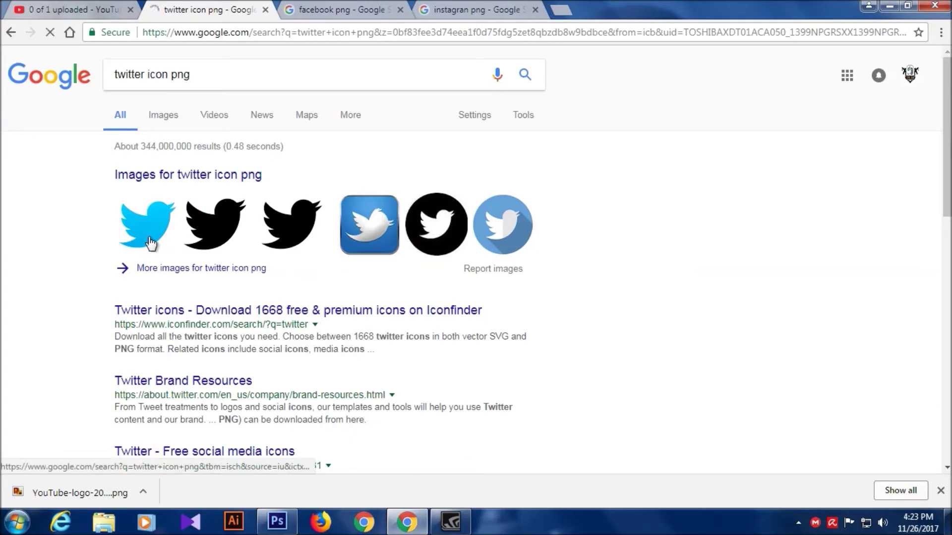
- Save the plain blue bird icon from the "twitter icon png" image results to the Desktop and close that search tab
{"action": "left_click", "coordinate": [167, 118]}
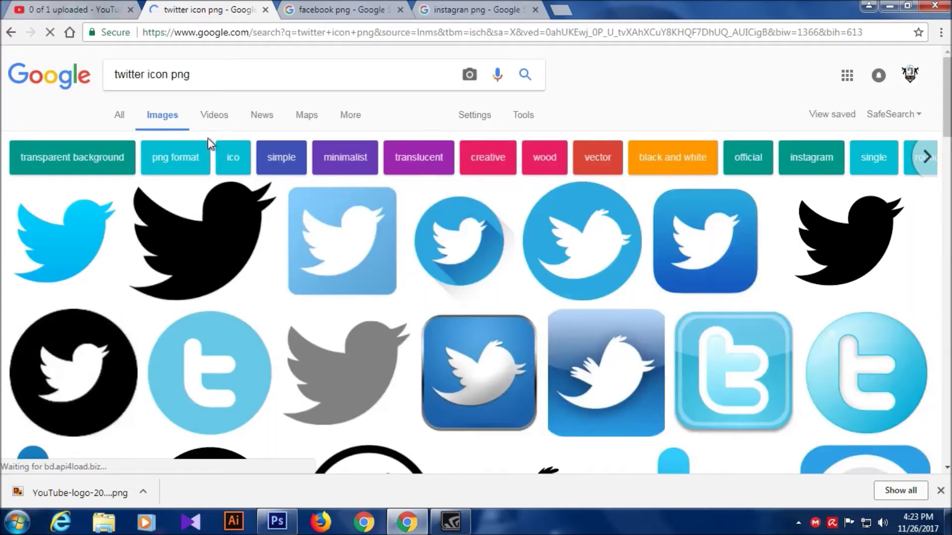
{"action": "left_click", "coordinate": [99, 236]}
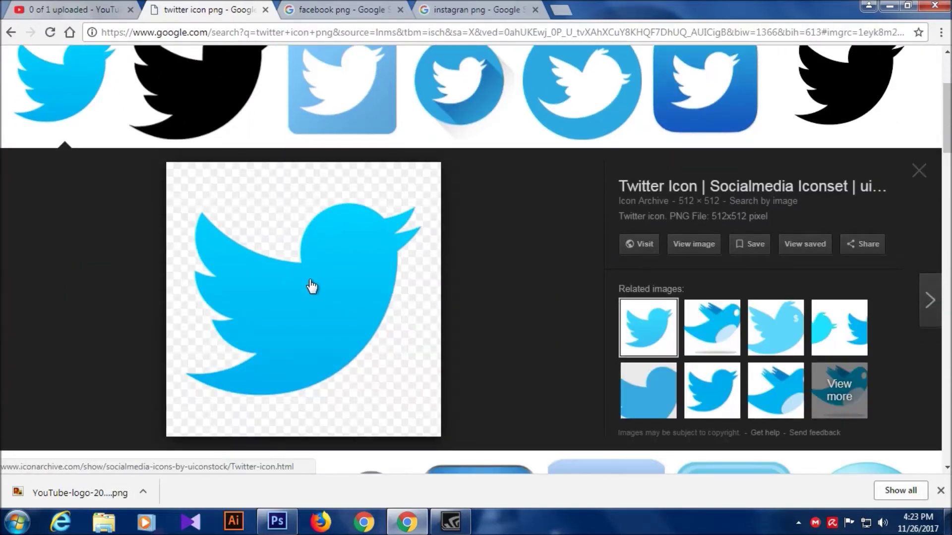
{"action": "right_click", "coordinate": [272, 216]}
{"action": "left_click", "coordinate": [311, 343]}
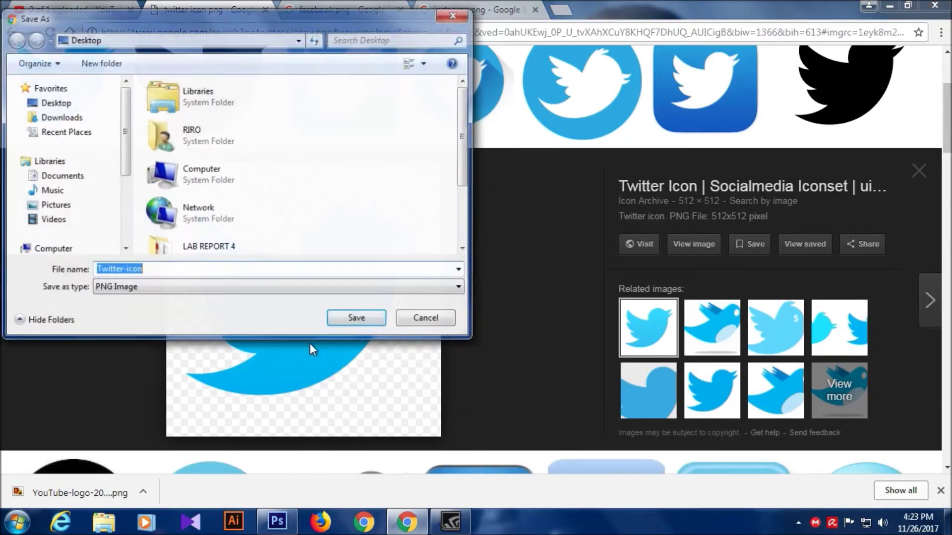
{"action": "left_click", "coordinate": [354, 319]}
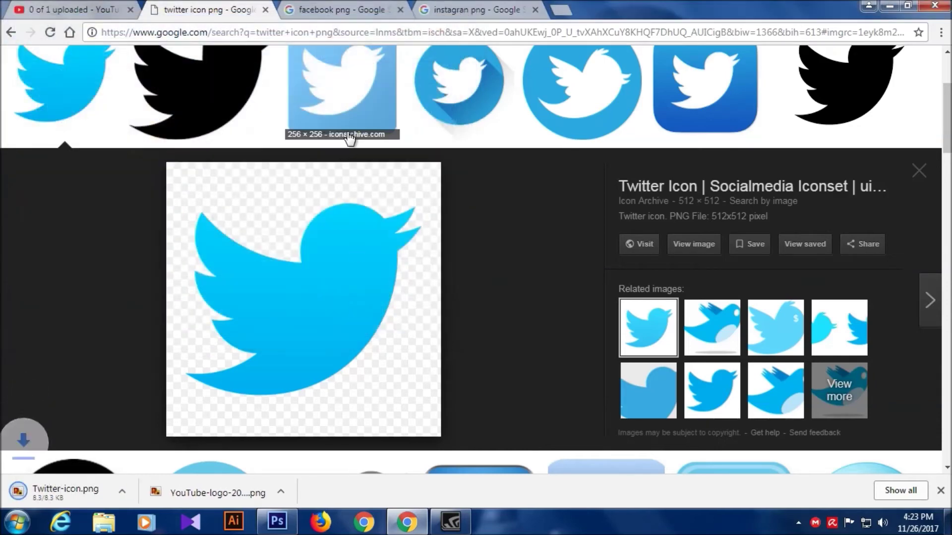
{"action": "left_click", "coordinate": [280, 9]}
{"action": "left_click", "coordinate": [265, 10]}
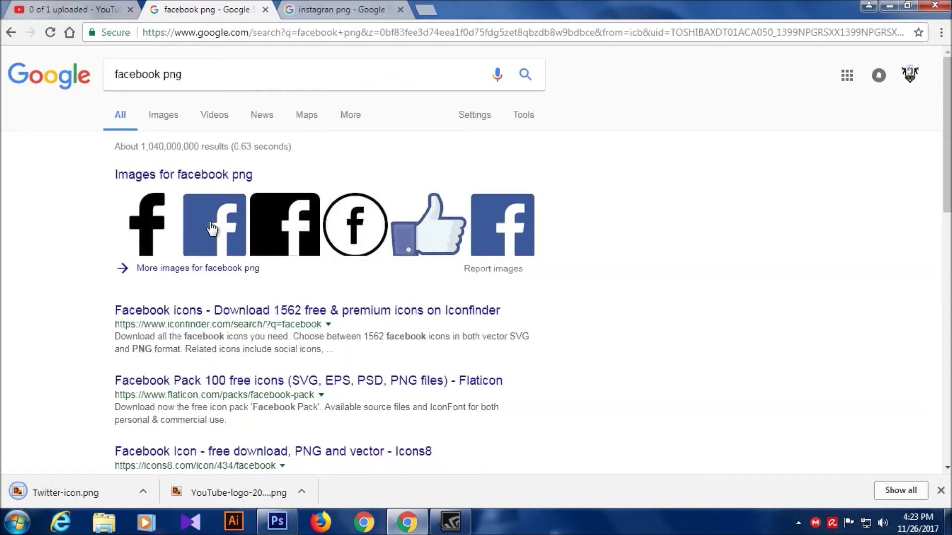
- Save the blue paint-splash Facebook logo from the "facebook png" image results to the Desktop and close that search tab
{"action": "left_click", "coordinate": [168, 119]}
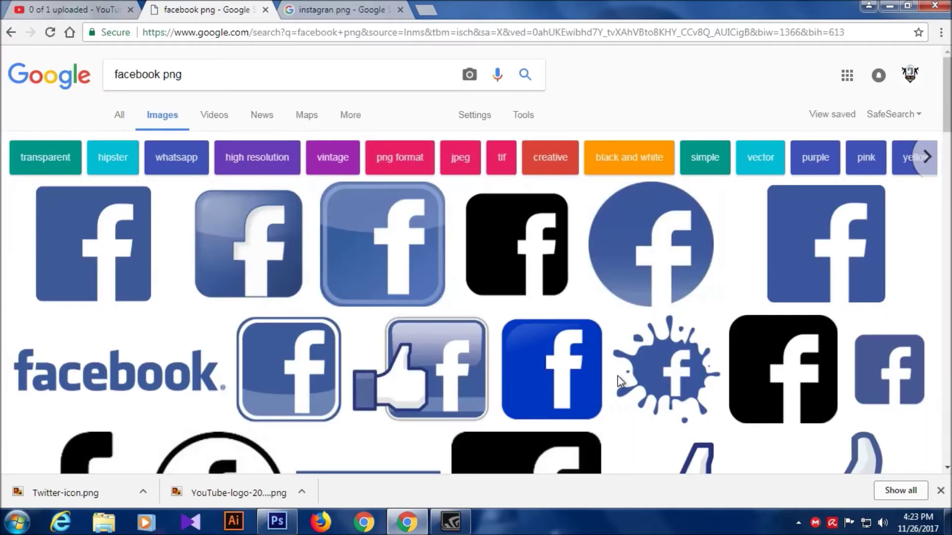
{"action": "left_click", "coordinate": [674, 379]}
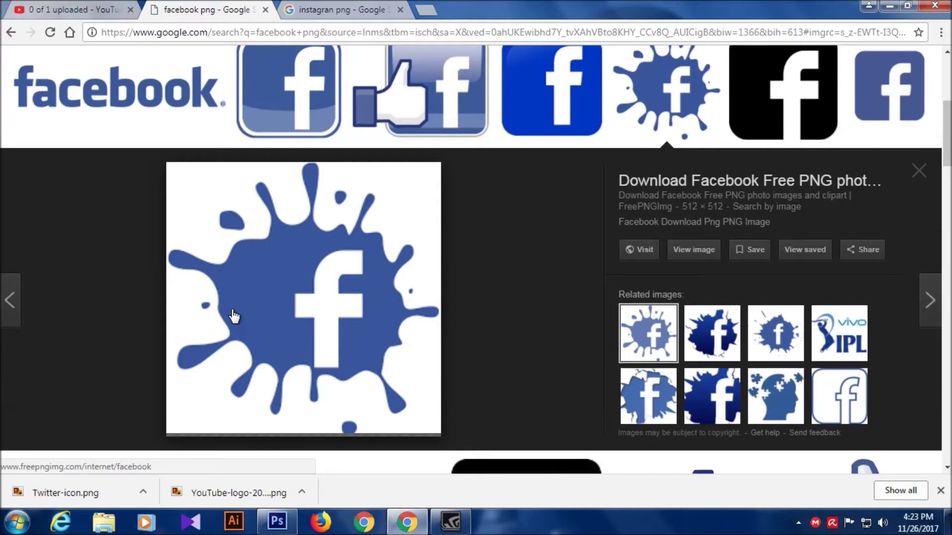
{"action": "right_click", "coordinate": [281, 254]}
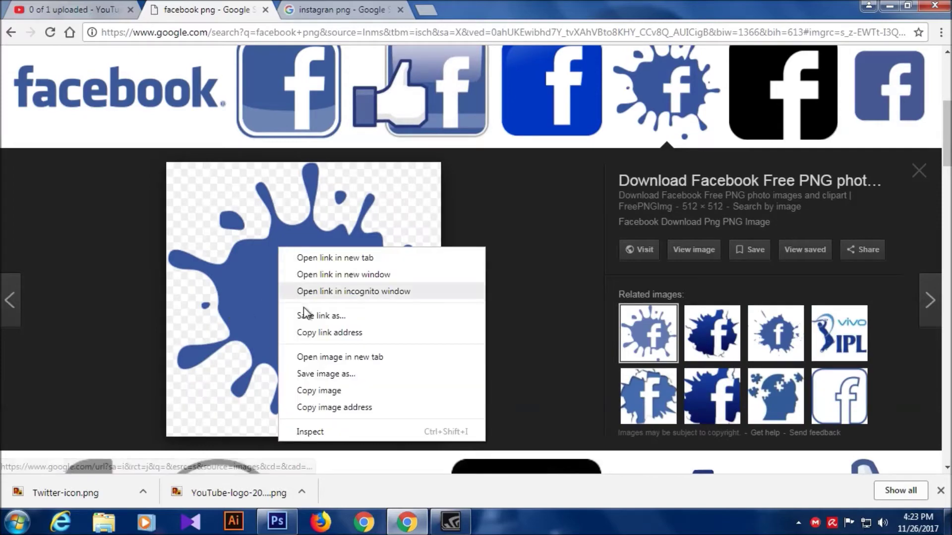
{"action": "left_click", "coordinate": [311, 373]}
{"action": "left_click", "coordinate": [359, 318]}
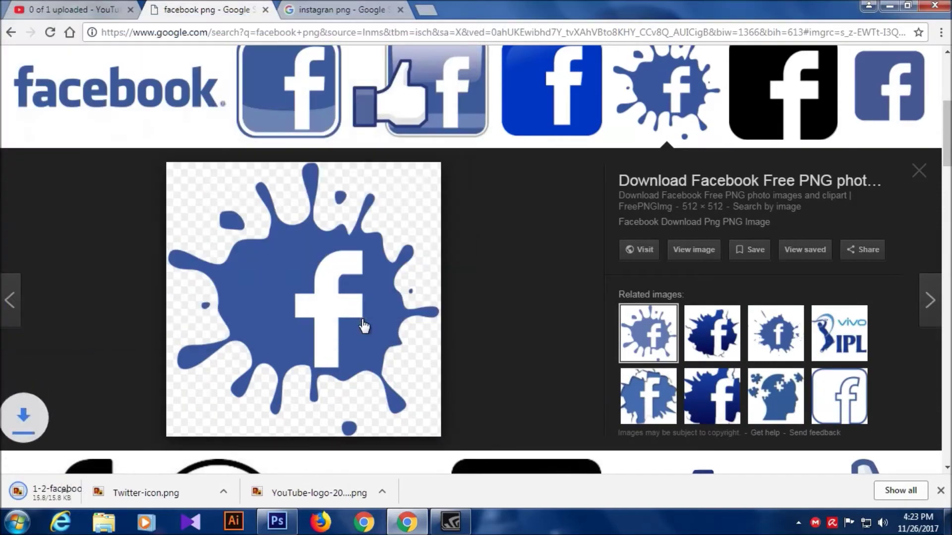
{"action": "left_click", "coordinate": [266, 9]}
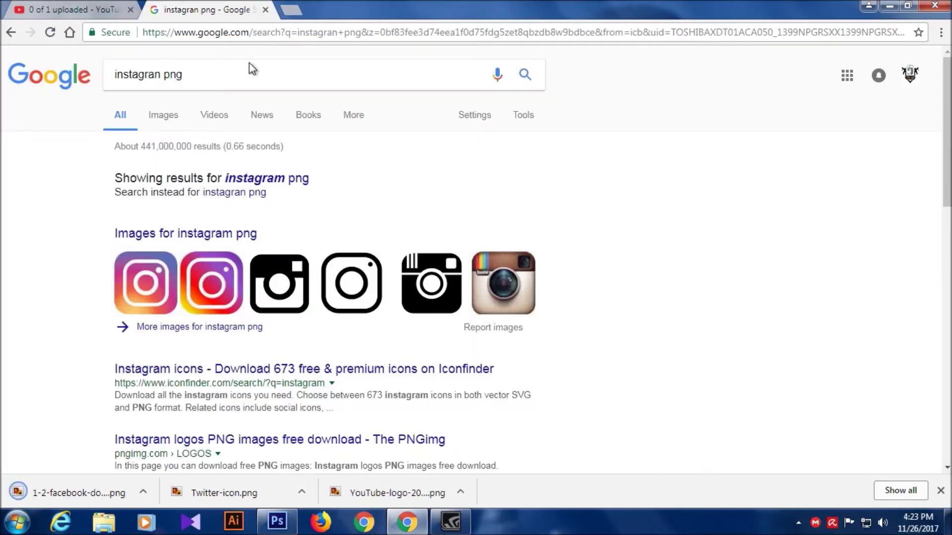
- Save the first Instagram icon, the 1024 × 1023 gradient PNG with transparent cutouts, from the Instagram image results to the Desktop
{"action": "left_click", "coordinate": [169, 118]}
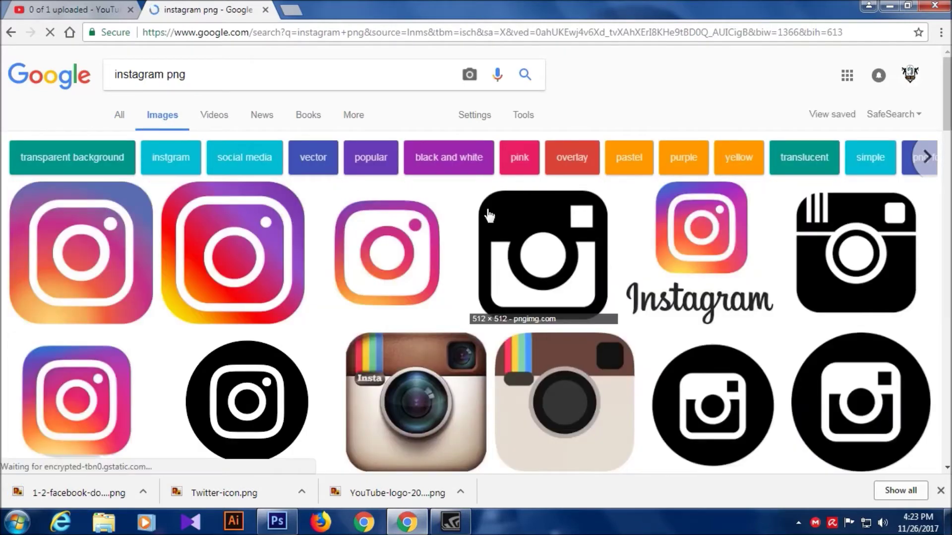
{"action": "left_click", "coordinate": [207, 259]}
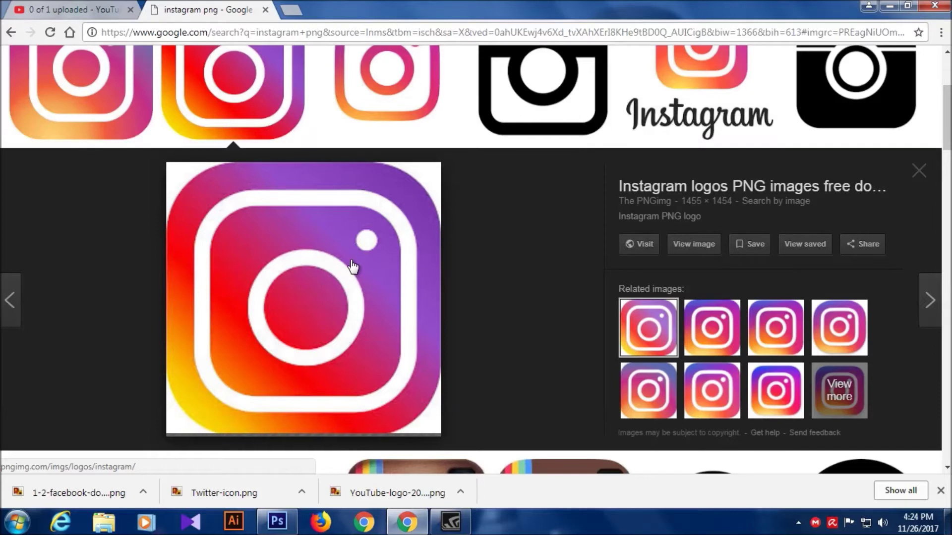
{"action": "scroll", "coordinate": [351, 267], "scroll_direction": "up", "scroll_amount": 2}
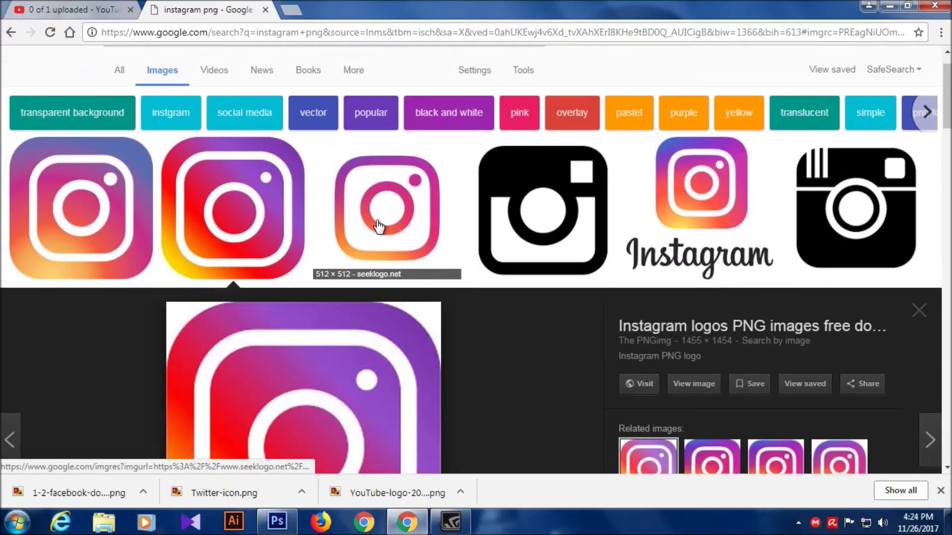
{"action": "left_click", "coordinate": [95, 213]}
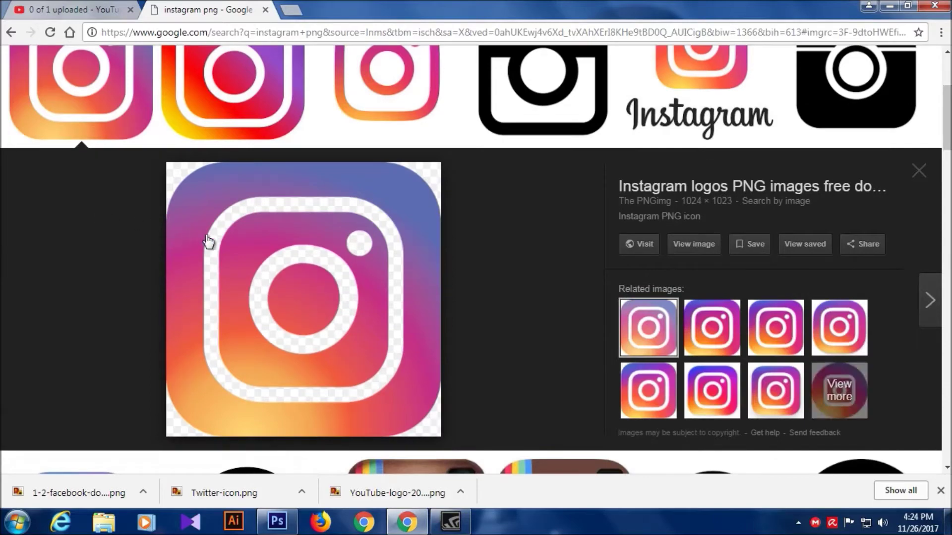
{"action": "right_click", "coordinate": [242, 239]}
{"action": "left_click", "coordinate": [298, 365]}
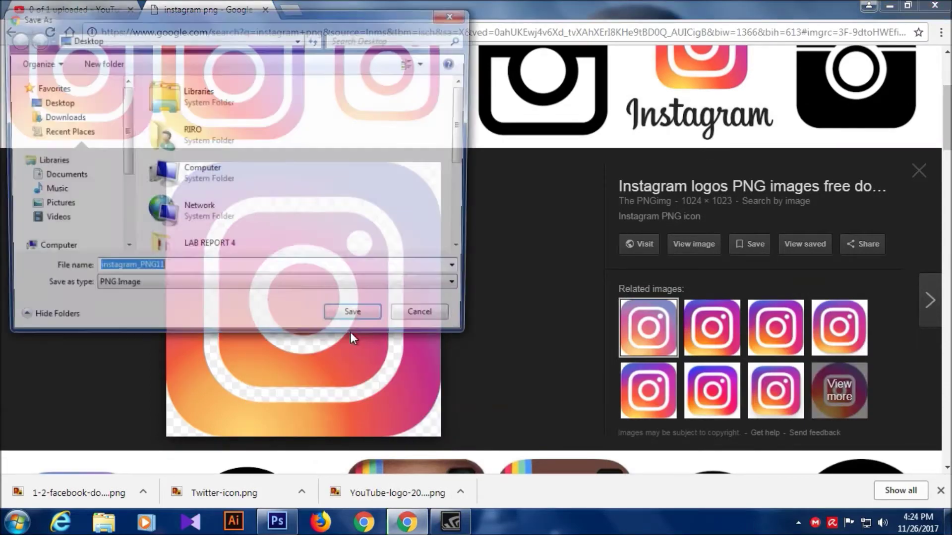
{"action": "left_click", "coordinate": [351, 320]}
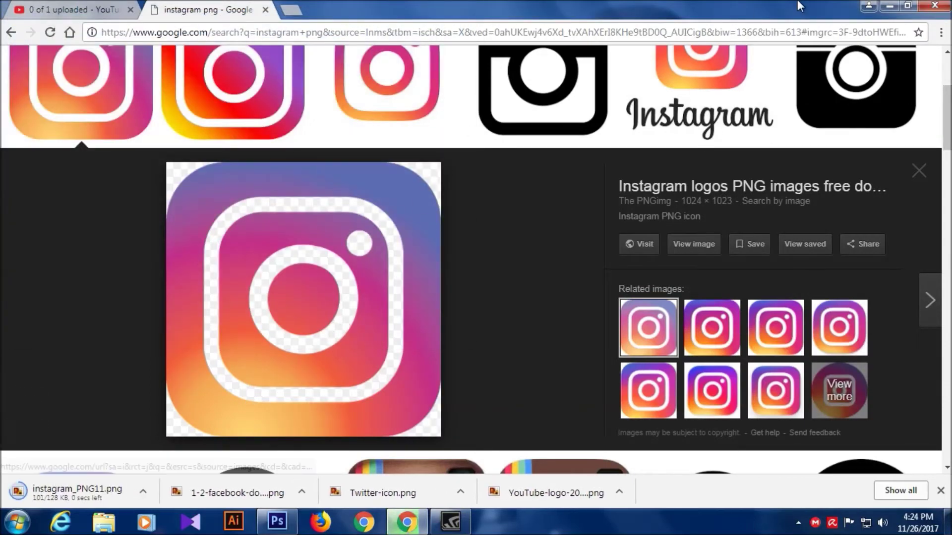
- Minimize Chrome and look through the downloaded logo PNGs from the desktop in Windows Photo Viewer
{"action": "left_click", "coordinate": [889, 6]}
{"action": "right_click", "coordinate": [391, 153]}
{"action": "right_click", "coordinate": [388, 140]}
{"action": "left_click", "coordinate": [411, 183]}
{"action": "left_click_drag", "start_coordinate": [300, 2], "coordinate": [233, 212]}
{"action": "left_click", "coordinate": [251, 352]}
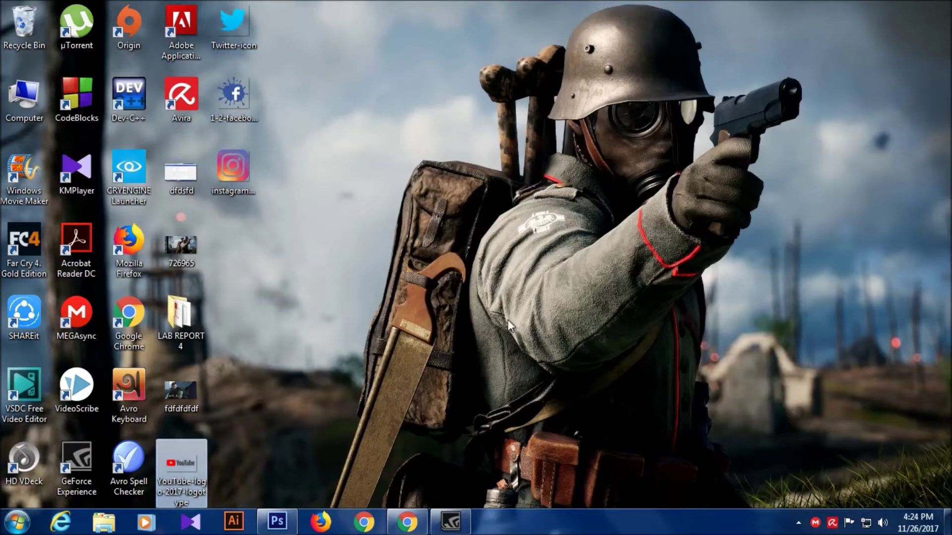
{"action": "double_click", "coordinate": [195, 468]}
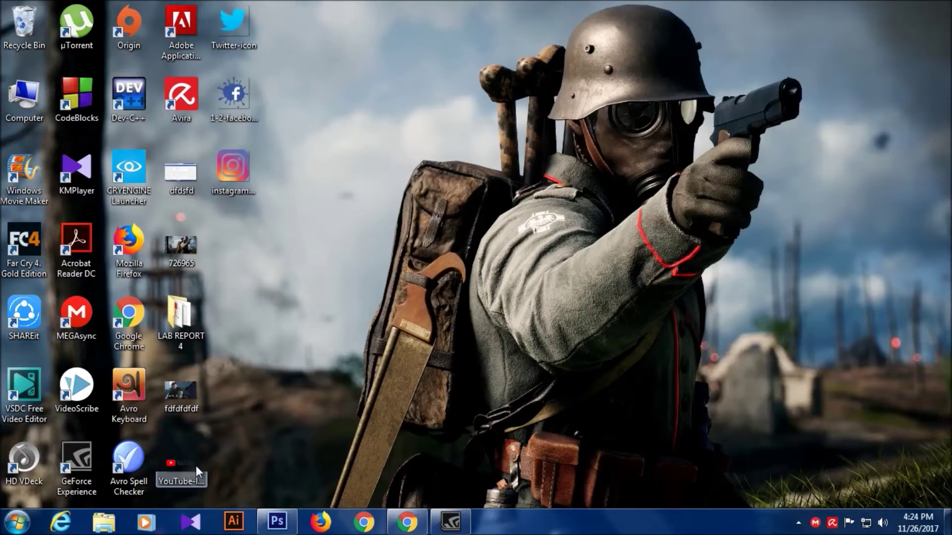
{"action": "key", "text": "Left"}
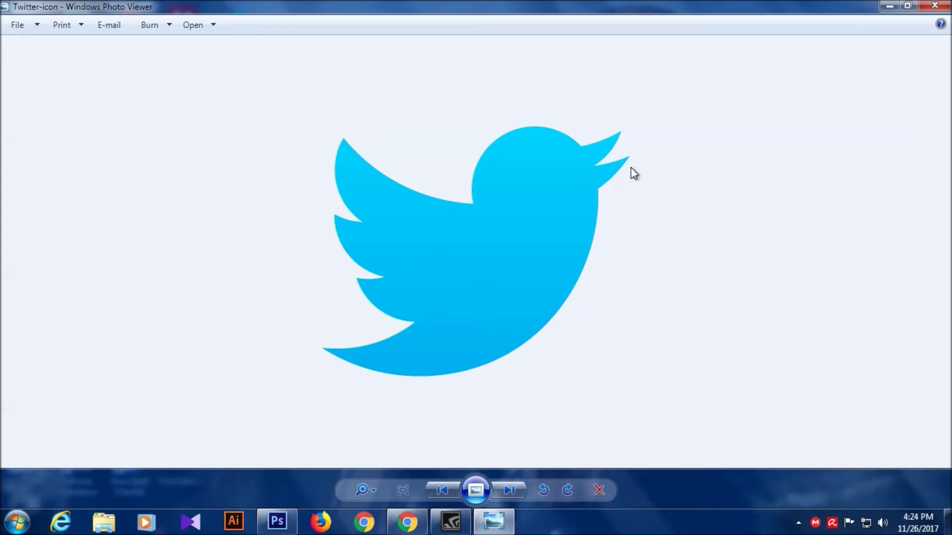
{"action": "key", "text": "Left"}
{"action": "key", "text": "Left"}
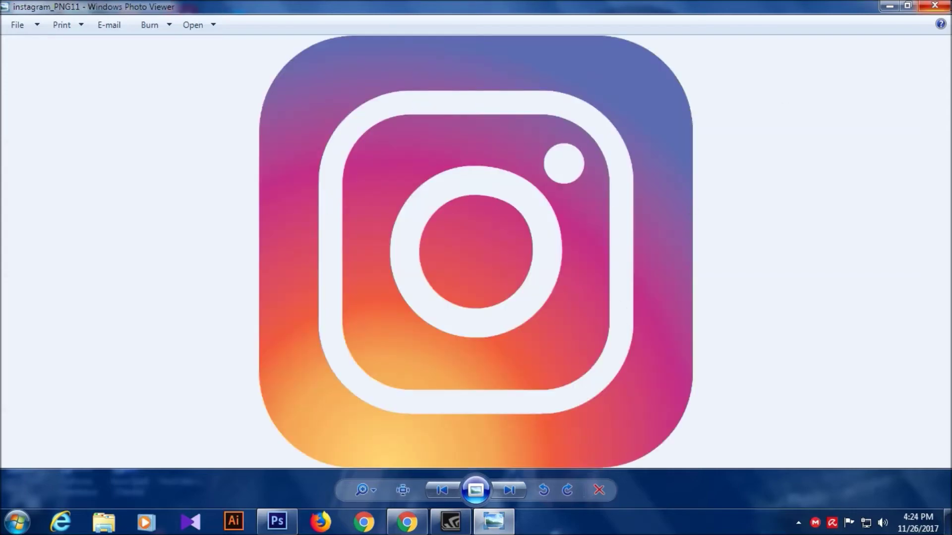
{"action": "key", "text": "alt+F4"}
{"action": "right_click", "coordinate": [477, 215]}
{"action": "left_click", "coordinate": [518, 257]}
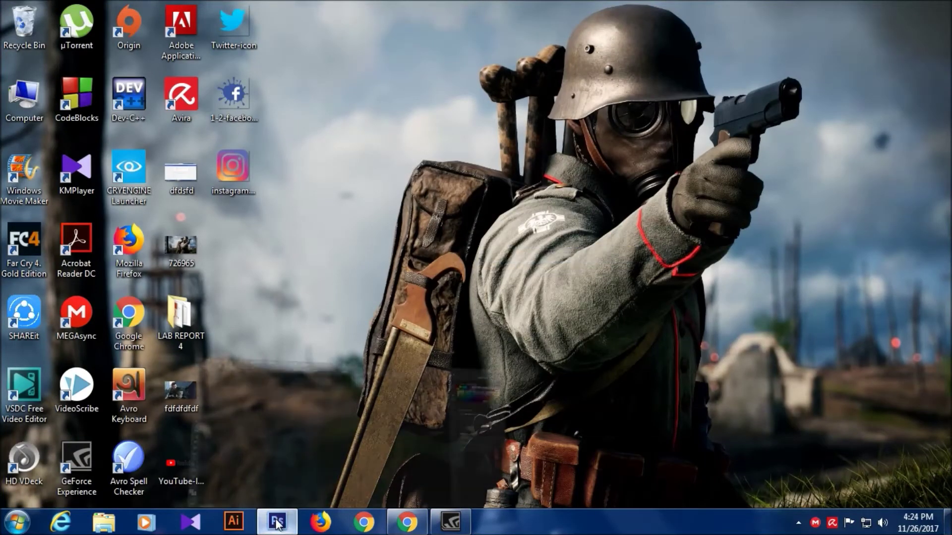
- Switch to Photoshop and open robin from the Logos File folder on the games (G:) drive
{"action": "left_click", "coordinate": [277, 522]}
{"action": "left_click", "coordinate": [38, 10]}
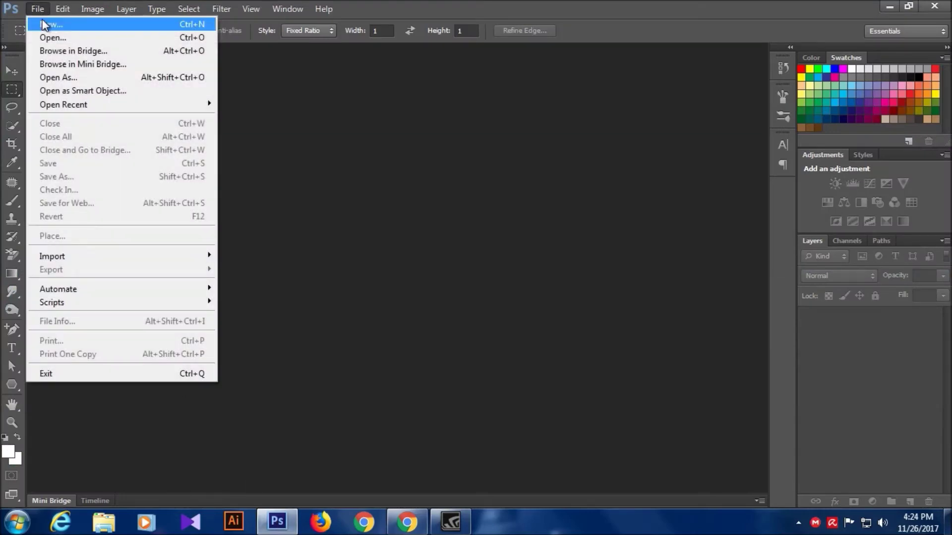
{"action": "left_click", "coordinate": [49, 37]}
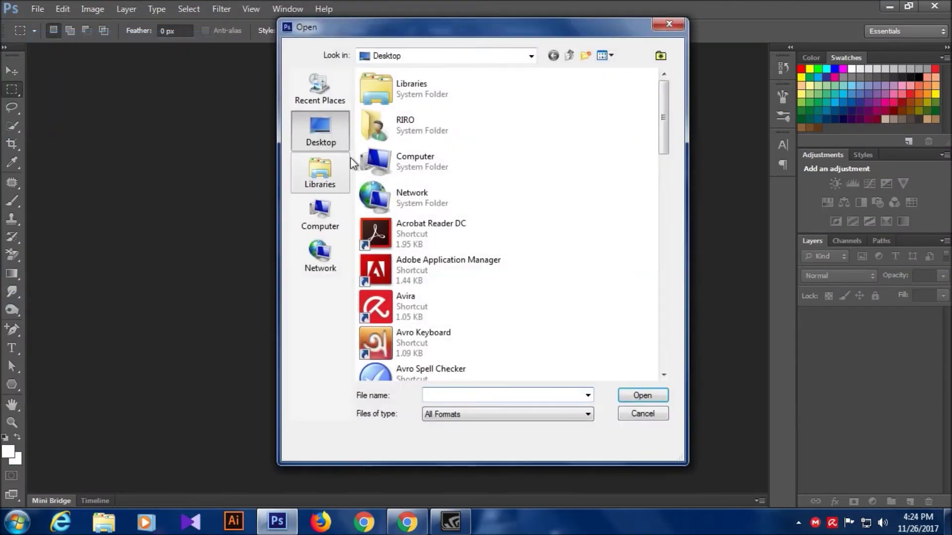
{"action": "left_click", "coordinate": [318, 218]}
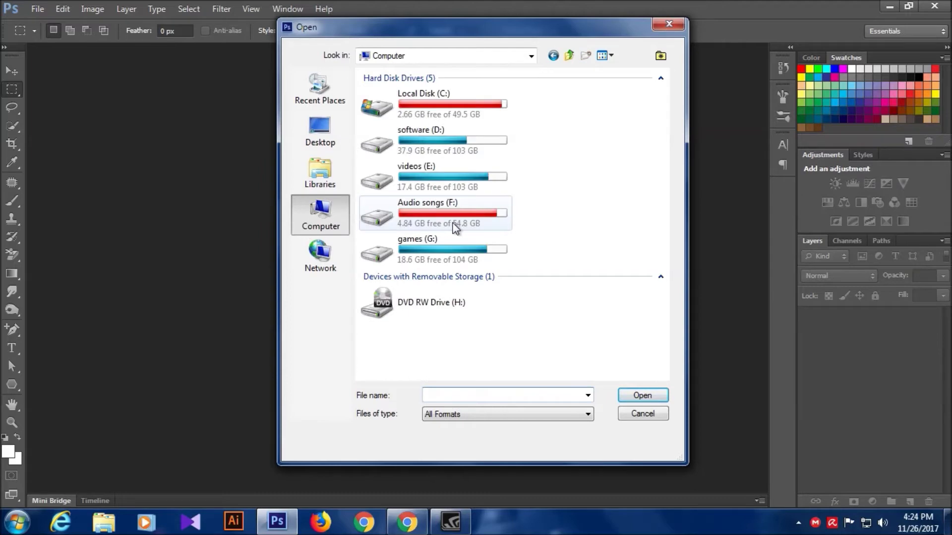
{"action": "double_click", "coordinate": [416, 248]}
{"action": "scroll", "coordinate": [443, 233], "scroll_direction": "down", "scroll_amount": 2}
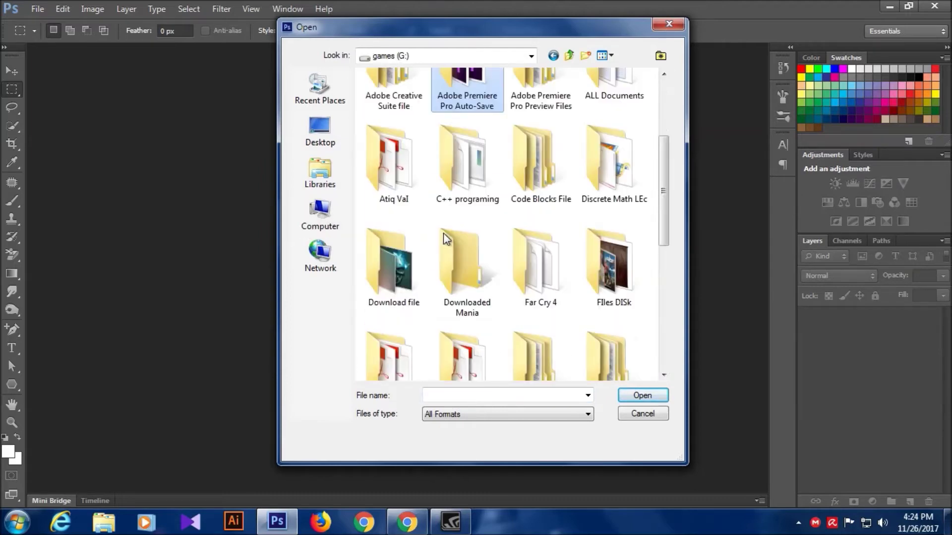
{"action": "scroll", "coordinate": [584, 242], "scroll_direction": "up", "scroll_amount": 2}
{"action": "scroll", "coordinate": [537, 309], "scroll_direction": "down", "scroll_amount": 3}
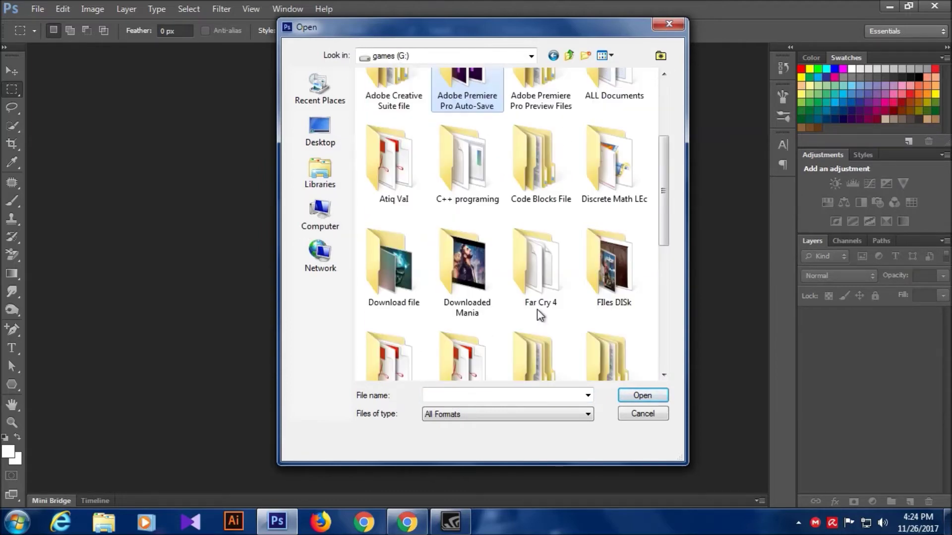
{"action": "scroll", "coordinate": [416, 285], "scroll_direction": "down", "scroll_amount": 3}
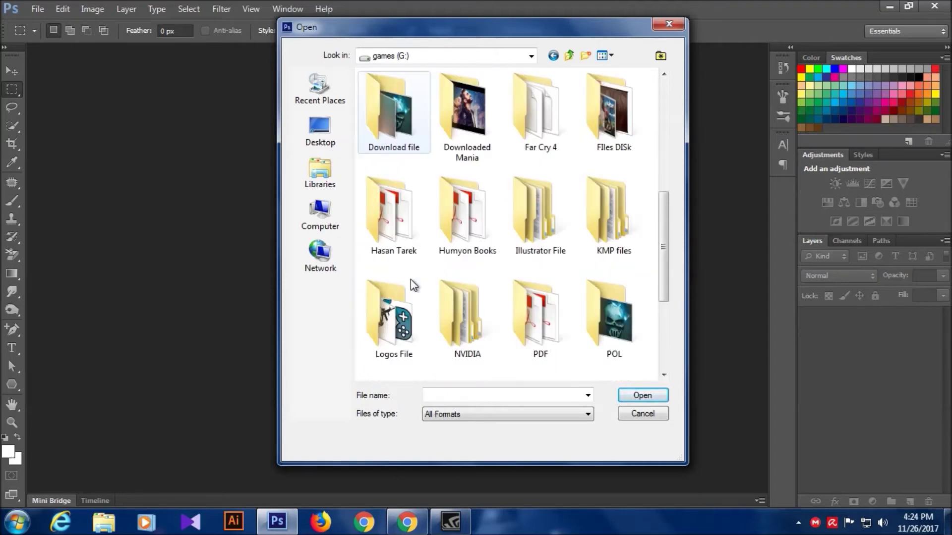
{"action": "double_click", "coordinate": [419, 314]}
{"action": "left_click", "coordinate": [596, 138]}
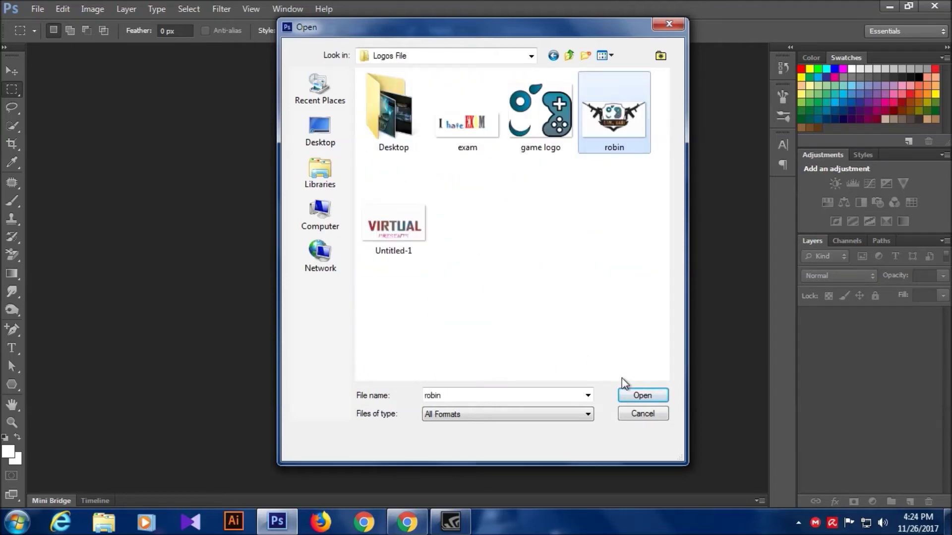
{"action": "left_click", "coordinate": [642, 397]}
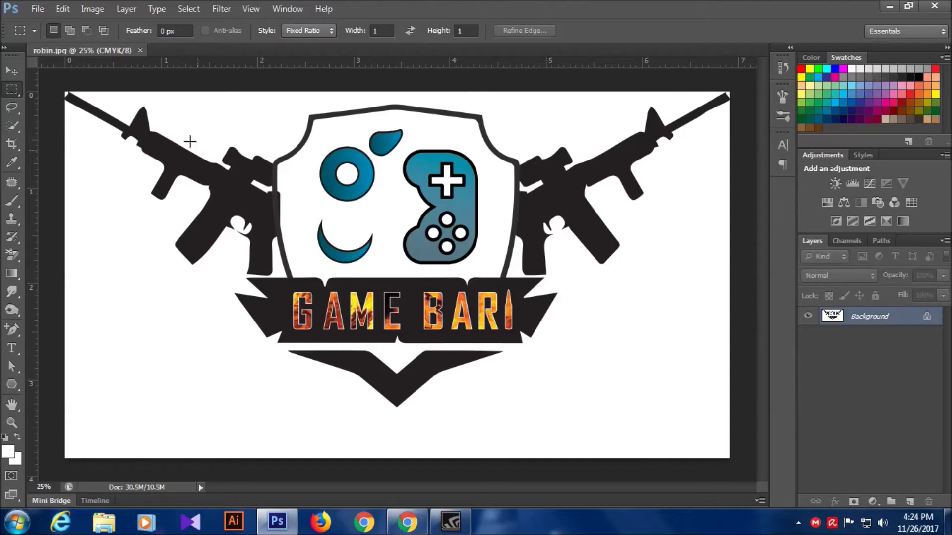
- Bring the Twitter-icon PNG from the desktop into robin.jpg, scale it down and move it to the lower-left white area of the artwork
{"action": "left_click", "coordinate": [885, 5]}
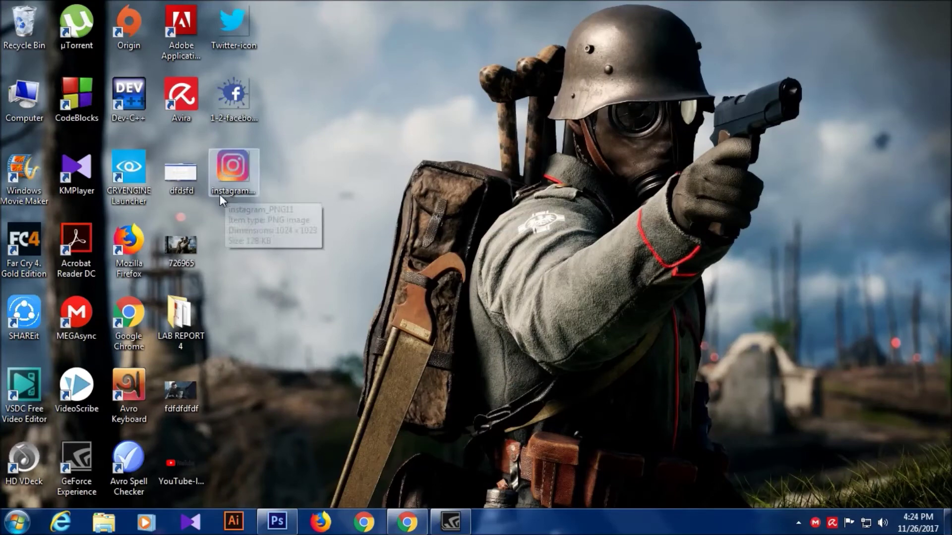
{"action": "left_click_drag", "start_coordinate": [228, 19], "coordinate": [356, 318]}
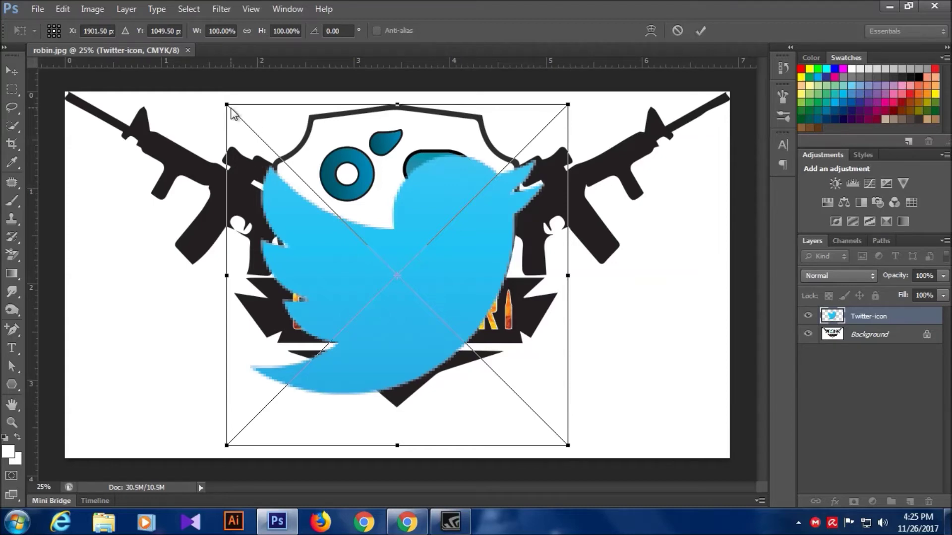
{"action": "left_click_drag", "start_coordinate": [227, 105], "coordinate": [379, 270]}
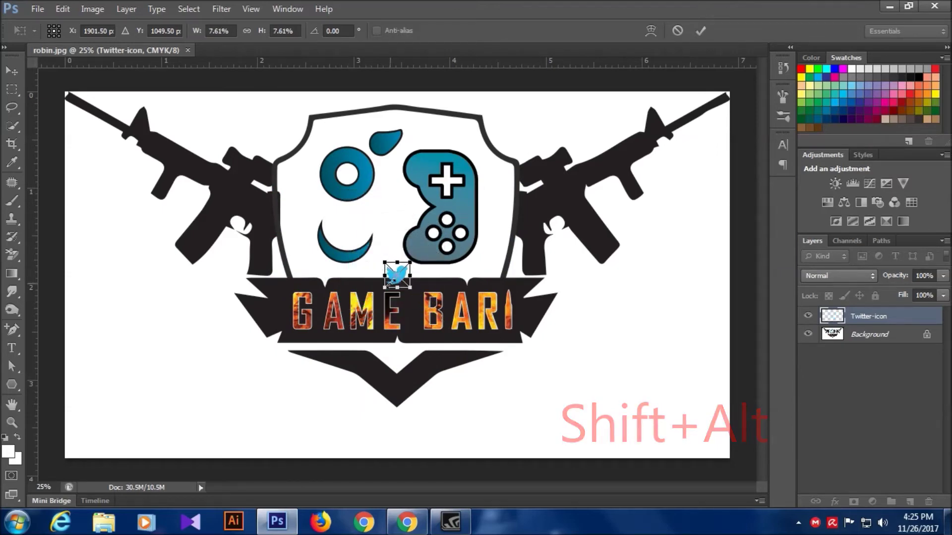
{"action": "left_click_drag", "start_coordinate": [409, 281], "coordinate": [392, 344]}
{"action": "left_click_drag", "start_coordinate": [341, 292], "coordinate": [225, 392]}
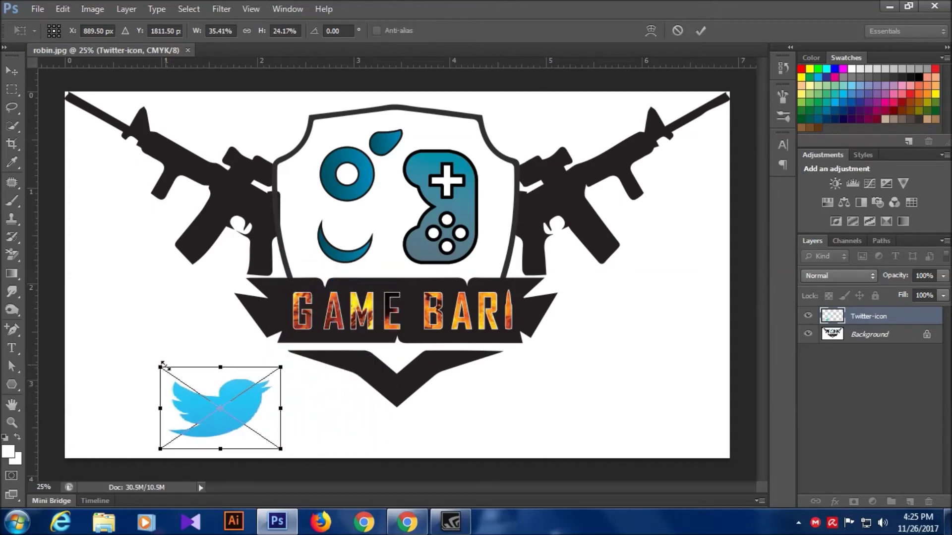
- Shrink the Twitter bird to about 7.7% × 6.4%, move it near the artwork's lower-left corner and commit the placement
{"action": "left_click_drag", "start_coordinate": [160, 367], "coordinate": [205, 393]}
{"action": "left_click_drag", "start_coordinate": [238, 420], "coordinate": [140, 405]}
{"action": "mouse_move", "coordinate": [121, 410]}
{"action": "left_mouse_down"}
{"action": "mouse_move", "coordinate": [104, 395]}
{"action": "mouse_move", "coordinate": [125, 414]}
{"action": "left_mouse_up"}
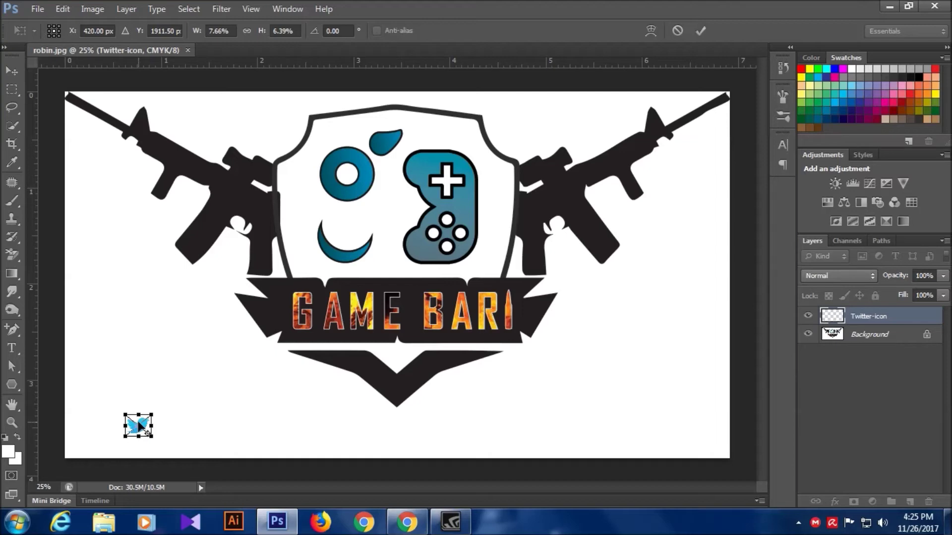
{"action": "right_click", "coordinate": [140, 426]}
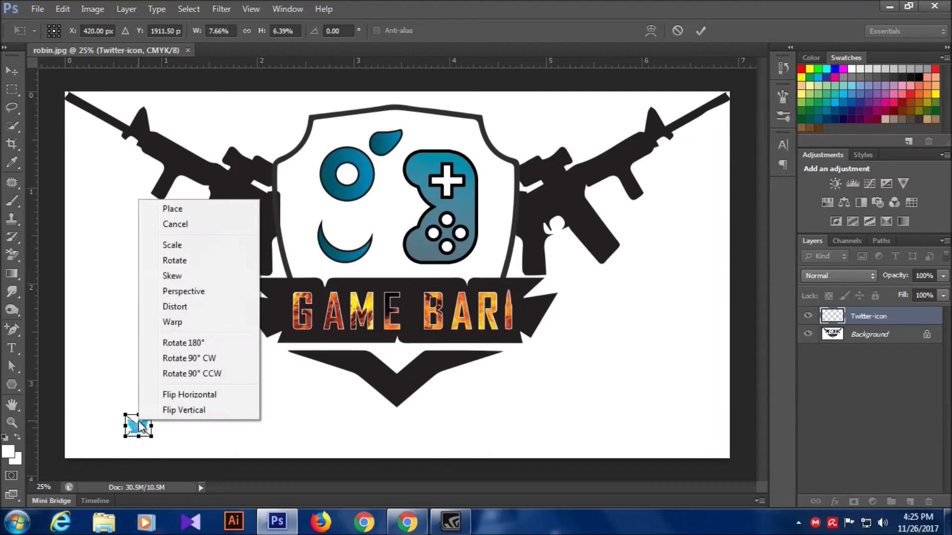
{"action": "left_click", "coordinate": [173, 210]}
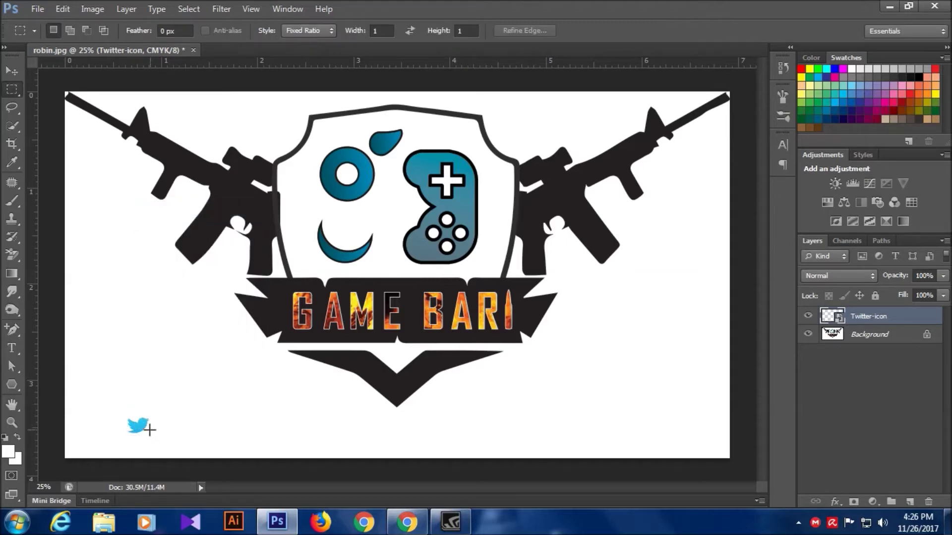
- Start a text line at the Twitter bird and set its size to 10 pt and its color to black
{"action": "left_click", "coordinate": [12, 348]}
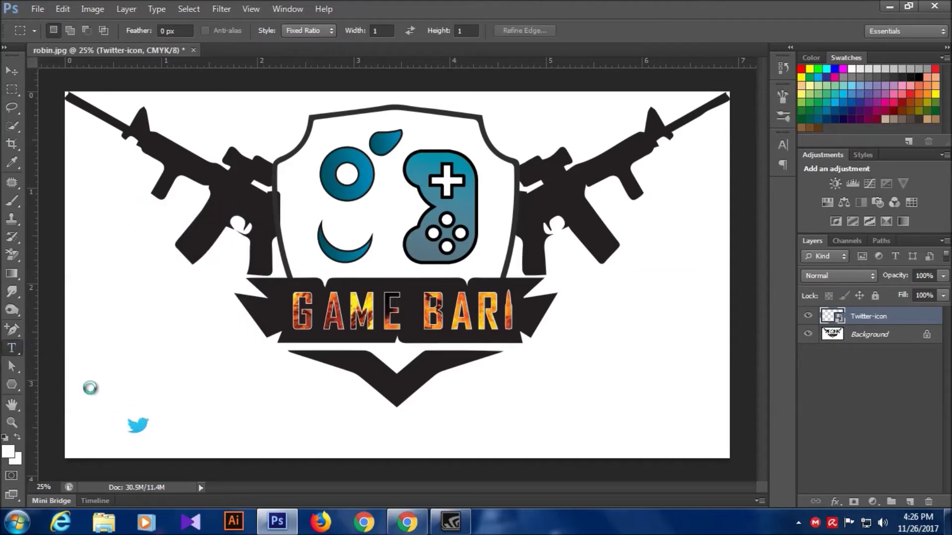
{"action": "left_click", "coordinate": [146, 426]}
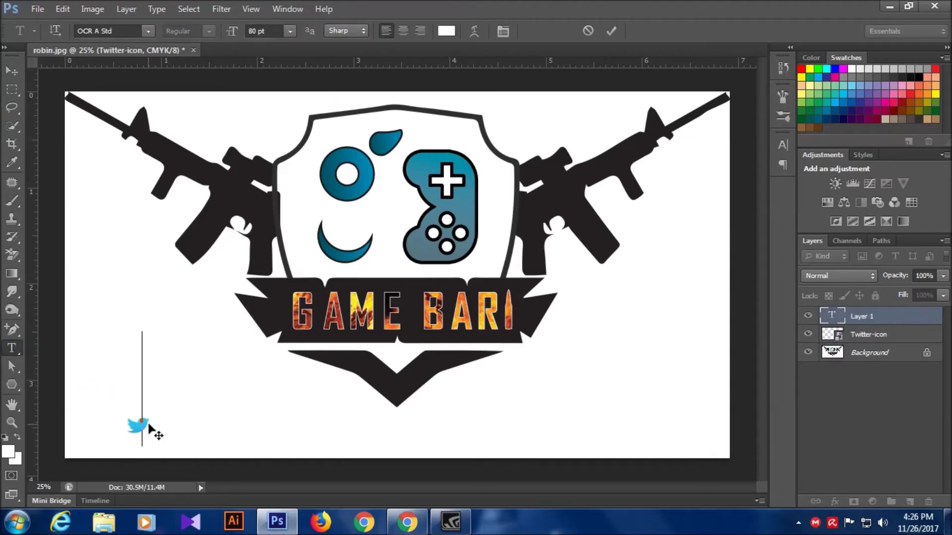
{"action": "left_click", "coordinate": [290, 31]}
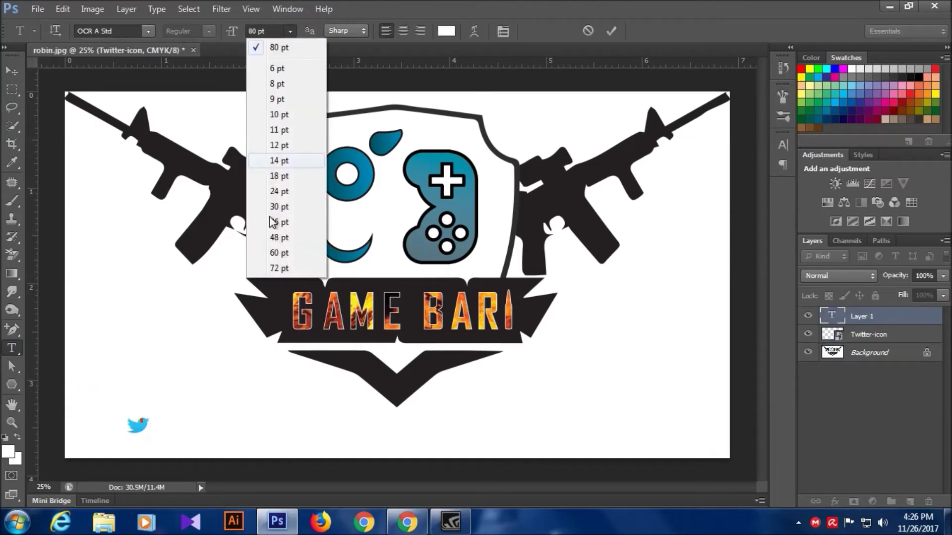
{"action": "left_click", "coordinate": [276, 116]}
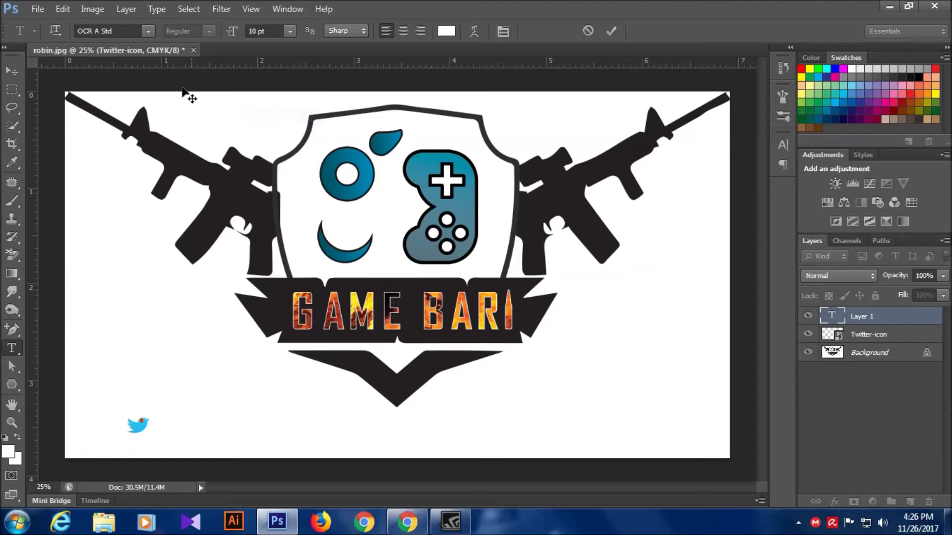
{"action": "left_click", "coordinate": [446, 31]}
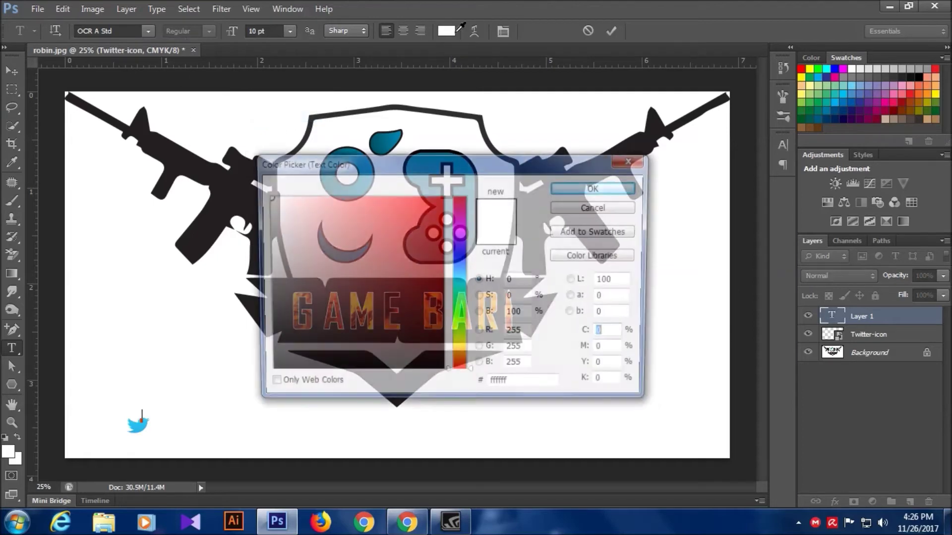
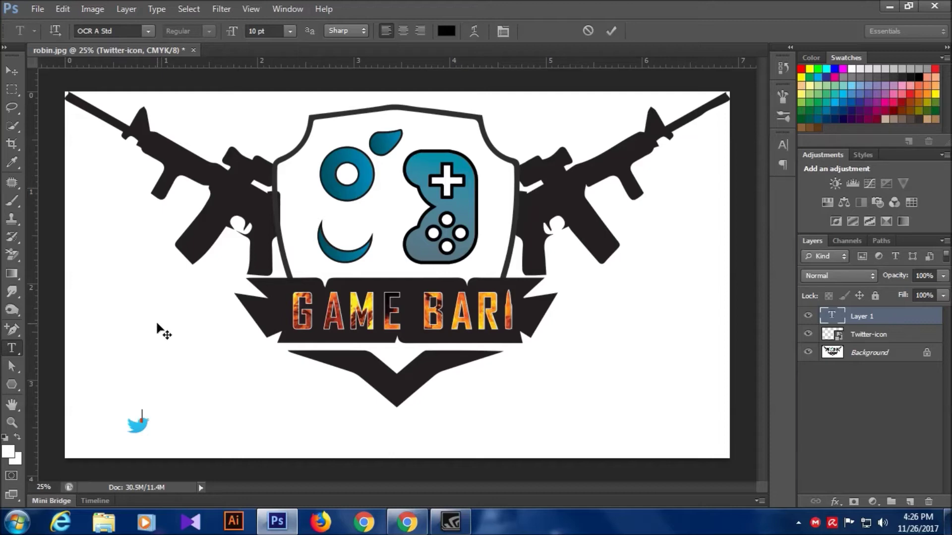
- Enter "GameBari", move the text directly to the right of the Twitter bird and finish editing it
{"action": "type", "text": "meBari"}
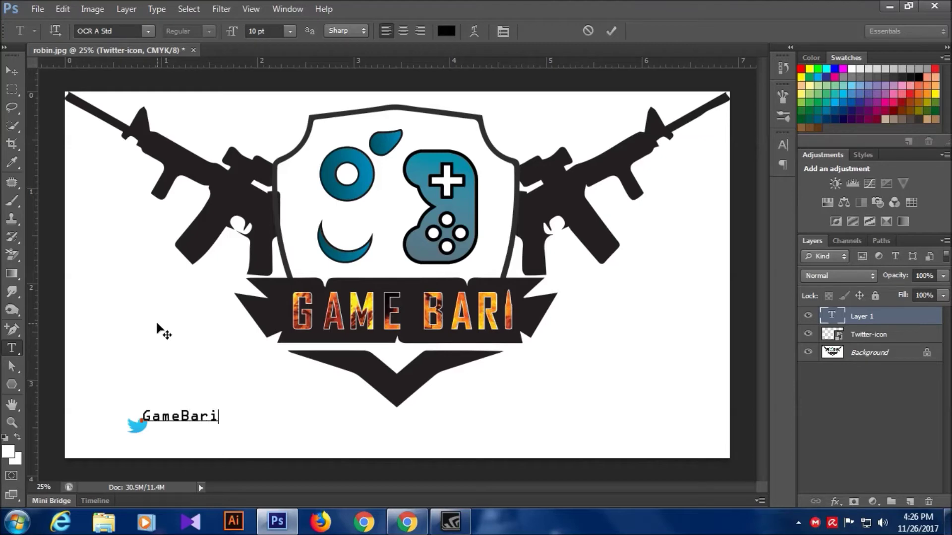
{"action": "left_click_drag", "start_coordinate": [180, 432], "coordinate": [205, 436]}
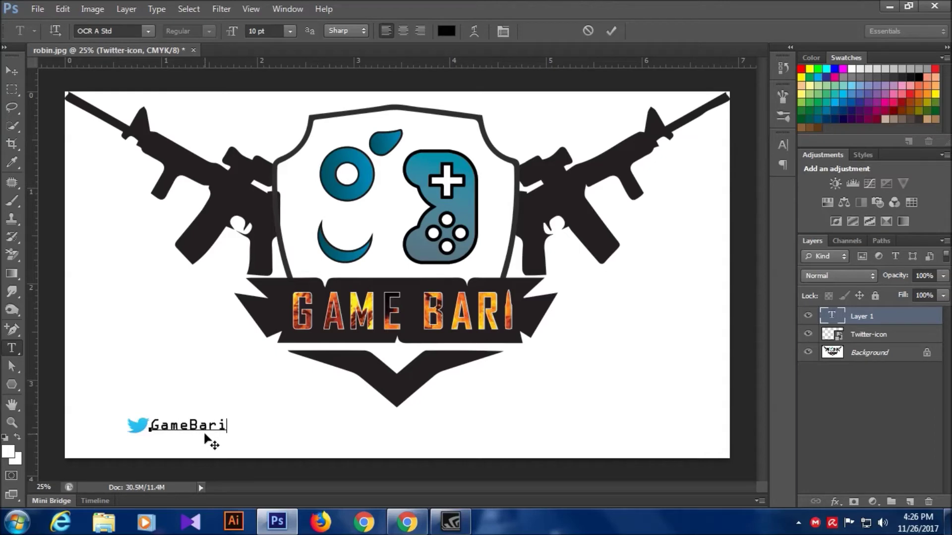
{"action": "right_click", "coordinate": [207, 431]}
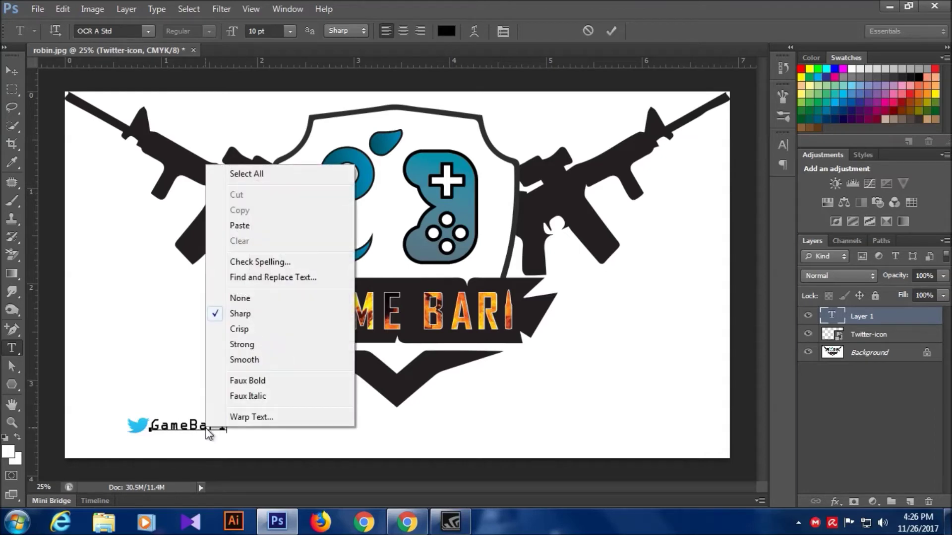
{"action": "left_click", "coordinate": [207, 441]}
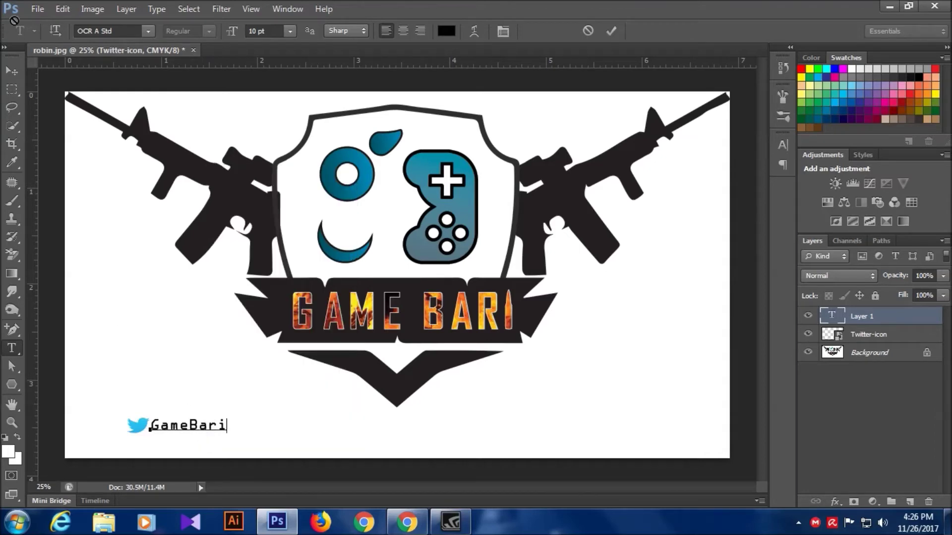
{"action": "left_click", "coordinate": [12, 90]}
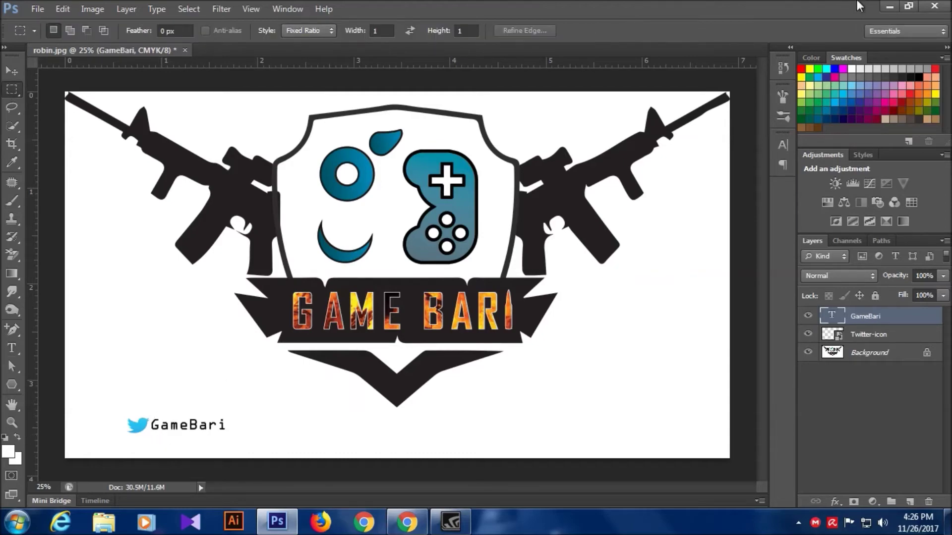
- Bring the instagram_PNG11 image from the desktop into the artwork and shrink it to about 1.87% × 1.65% near the lower edge
{"action": "left_click", "coordinate": [890, 6]}
{"action": "left_click_drag", "start_coordinate": [226, 170], "coordinate": [305, 349]}
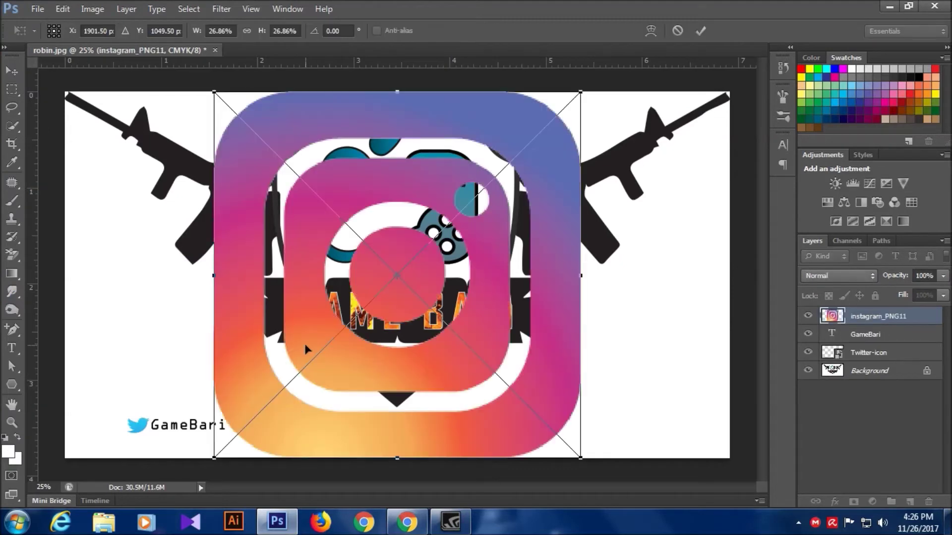
{"action": "left_click_drag", "start_coordinate": [237, 83], "coordinate": [367, 246]}
{"action": "left_click_drag", "start_coordinate": [377, 280], "coordinate": [256, 428]}
{"action": "mouse_move", "coordinate": [315, 463]}
{"action": "left_mouse_down"}
{"action": "mouse_move", "coordinate": [291, 436]}
{"action": "mouse_move", "coordinate": [317, 460]}
{"action": "left_mouse_up"}
{"action": "left_click_drag", "start_coordinate": [270, 419], "coordinate": [304, 448]}
- Nudge the Instagram icon left and up until it sits just right of the "GameBari" text
{"action": "key", "text": "Left"}
{"action": "key", "text": "Left"}
{"action": "key", "text": "Left"}
{"action": "key", "text": "Left"}
{"action": "key", "text": "Left"}
{"action": "key", "text": "Left"}
{"action": "key", "text": "Left"}
{"action": "key", "text": "Left"}
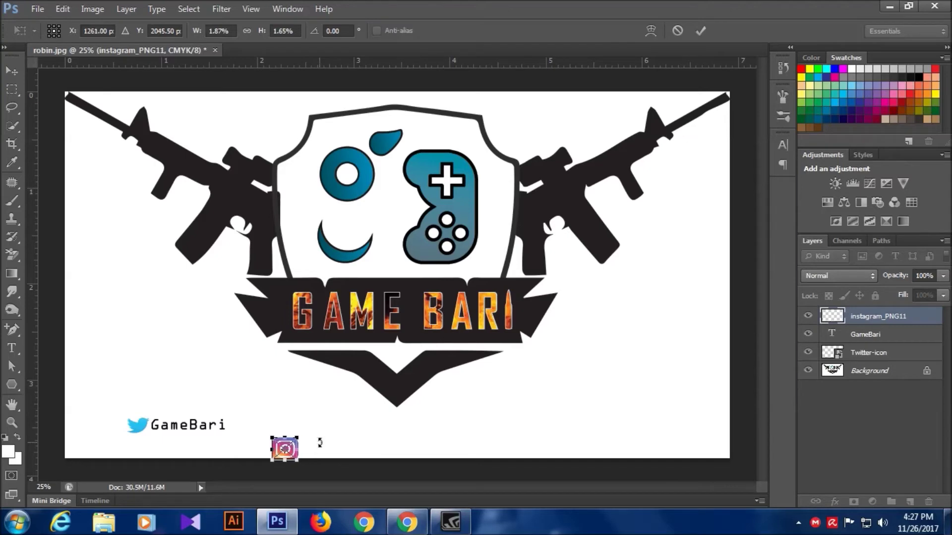
{"action": "key", "text": "Up"}
{"action": "key", "text": "Up"}
{"action": "key", "text": "Up"}
{"action": "key", "text": "Up"}
{"action": "key", "text": "Up"}
{"action": "key", "text": "Up"}
{"action": "key", "text": "Left"}
{"action": "key", "text": "Left"}
{"action": "key", "text": "Left"}
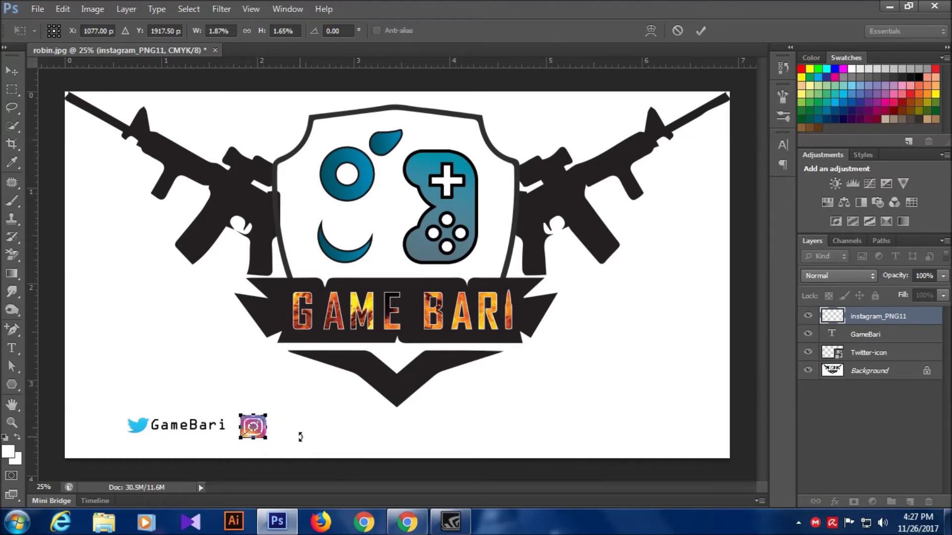
- Reduce the Instagram icon to about 1.50% × 1.33% and nudge it into line with the "GameBari" text
{"action": "left_click_drag", "start_coordinate": [242, 415], "coordinate": [239, 415]}
{"action": "key", "text": "shift+Left"}
{"action": "key", "text": "shift+Left"}
{"action": "key", "text": "shift+Left"}
{"action": "key", "text": "shift+Left"}
{"action": "key", "text": "Left"}
{"action": "key", "text": "Left"}
{"action": "key", "text": "Left"}
{"action": "key", "text": "Left"}
{"action": "key", "text": "Up"}
{"action": "key", "text": "Up"}
{"action": "key", "text": "Up"}
{"action": "key", "text": "Up"}
{"action": "key", "text": "Up"}
{"action": "key", "text": "Up"}
{"action": "key", "text": "Up"}
{"action": "key", "text": "Up"}
{"action": "key", "text": "Up"}
{"action": "key", "text": "Up"}
{"action": "key", "text": "Up"}
{"action": "key", "text": "Up"}
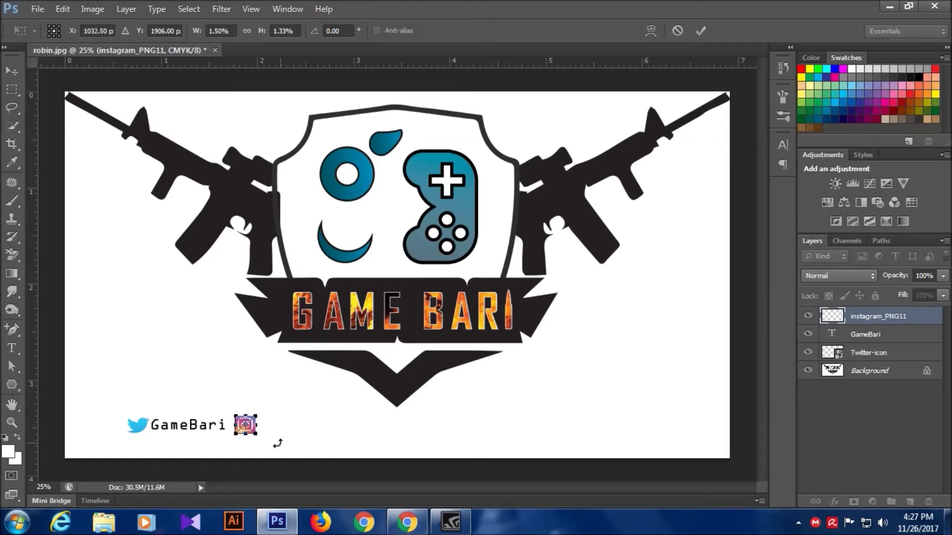
- Commit the Instagram icon's placement and add the text "gamebari" directly to its right
{"action": "left_click", "coordinate": [16, 353]}
{"action": "left_click", "coordinate": [405, 205]}
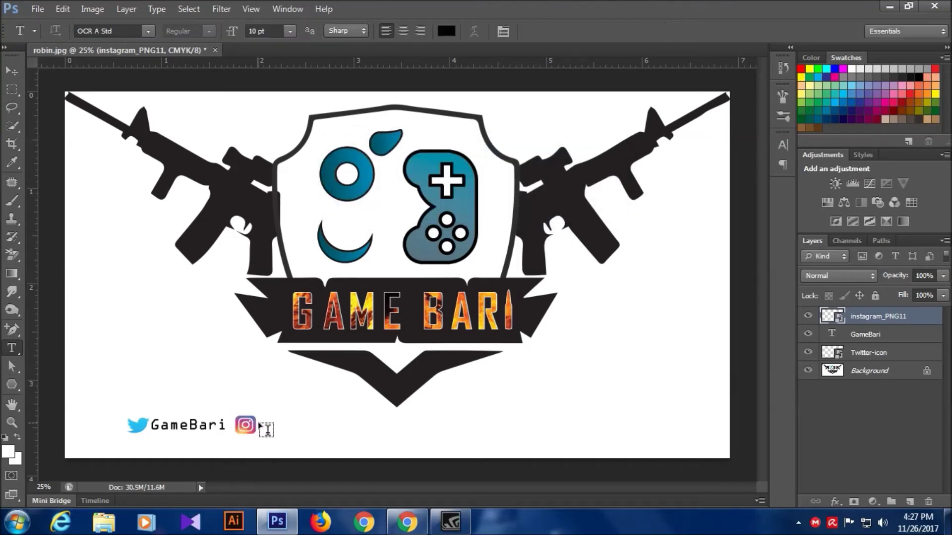
{"action": "left_click", "coordinate": [259, 427]}
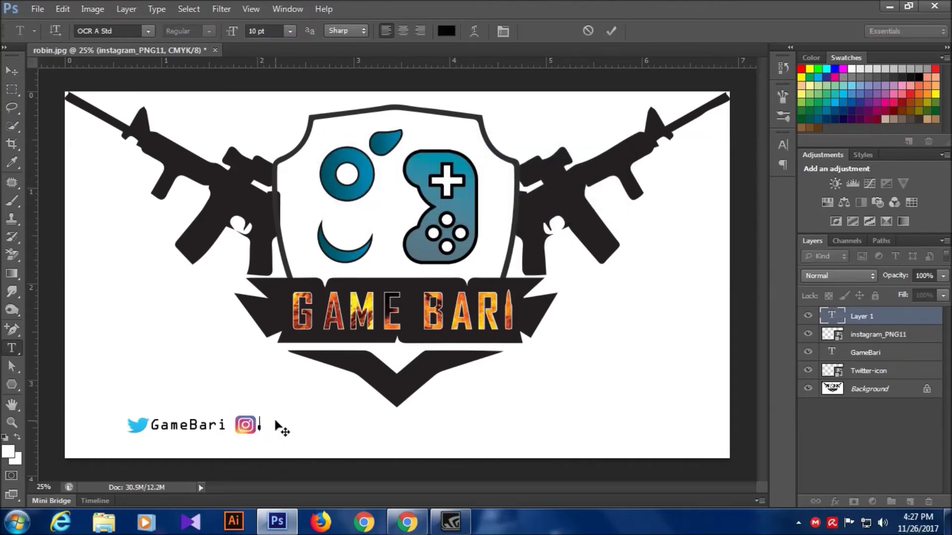
{"action": "type", "text": "gamebari"}
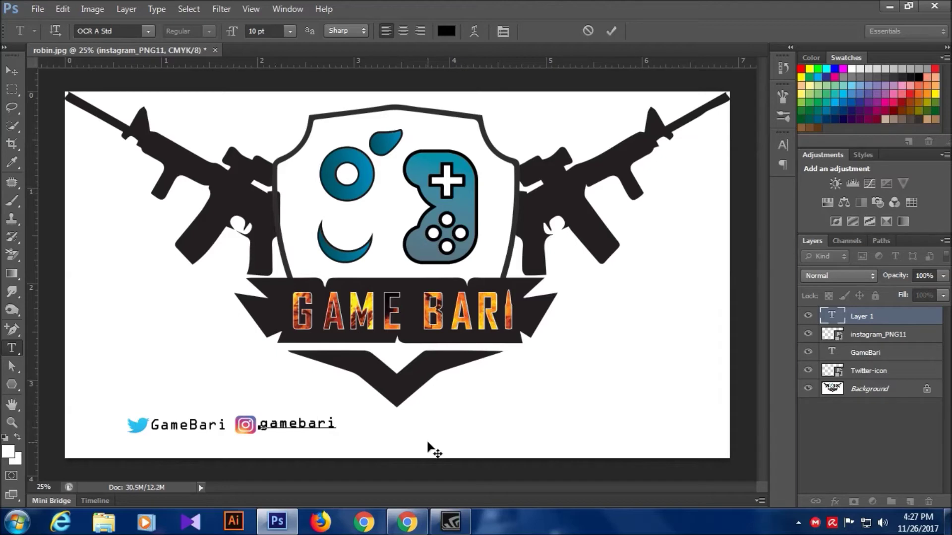
- Color the "gamebari" text beside the Instagram icon blue
{"action": "double_click", "coordinate": [287, 421]}
{"action": "left_click", "coordinate": [835, 68]}
{"action": "left_click", "coordinate": [317, 423]}
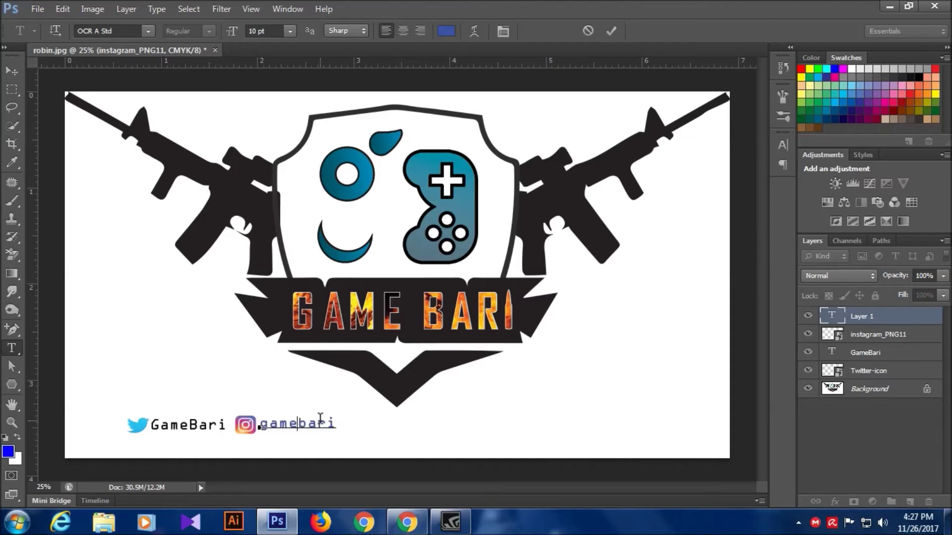
- Recolor the "gamebari" text beside the Instagram icon magenta and set its size to 12 pt
{"action": "double_click", "coordinate": [320, 419]}
{"action": "left_click", "coordinate": [888, 102]}
{"action": "left_click", "coordinate": [302, 428]}
{"action": "key", "text": "ctrl+a"}
{"action": "left_click", "coordinate": [290, 30]}
{"action": "left_click", "coordinate": [277, 145]}
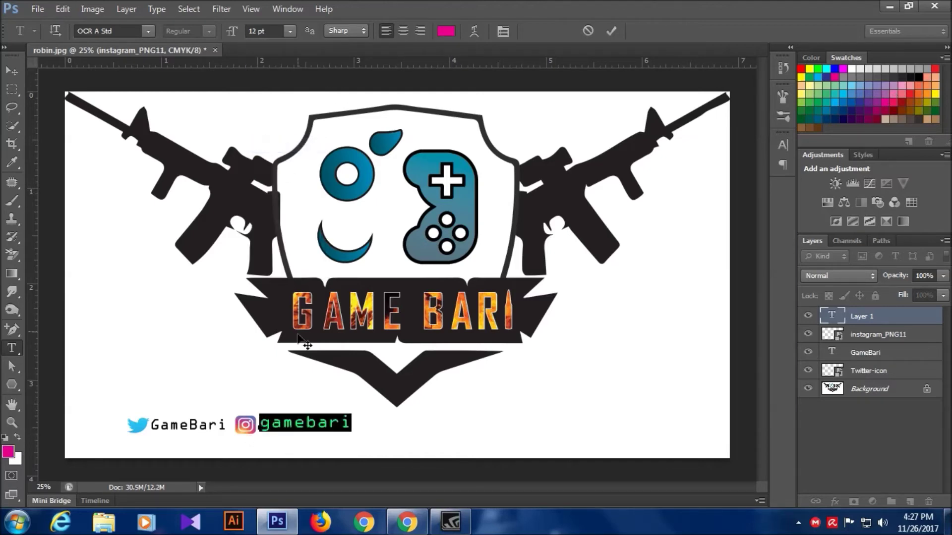
- Set the "gamebari" text beside the Instagram icon to 11 pt and commit it
{"action": "left_click", "coordinate": [290, 31]}
{"action": "left_click", "coordinate": [277, 131]}
{"action": "left_click", "coordinate": [291, 425]}
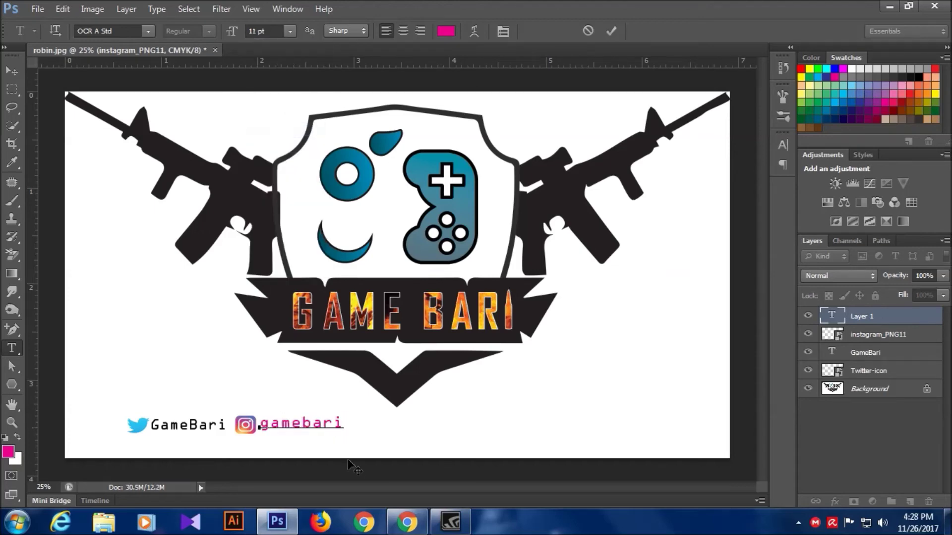
{"action": "left_click", "coordinate": [12, 89]}
- Place the Facebook PNG from the desktop into the image and scale it to about 4.07% after the "gamebari" text
{"action": "left_click", "coordinate": [890, 7]}
{"action": "left_click_drag", "start_coordinate": [233, 94], "coordinate": [441, 394]}
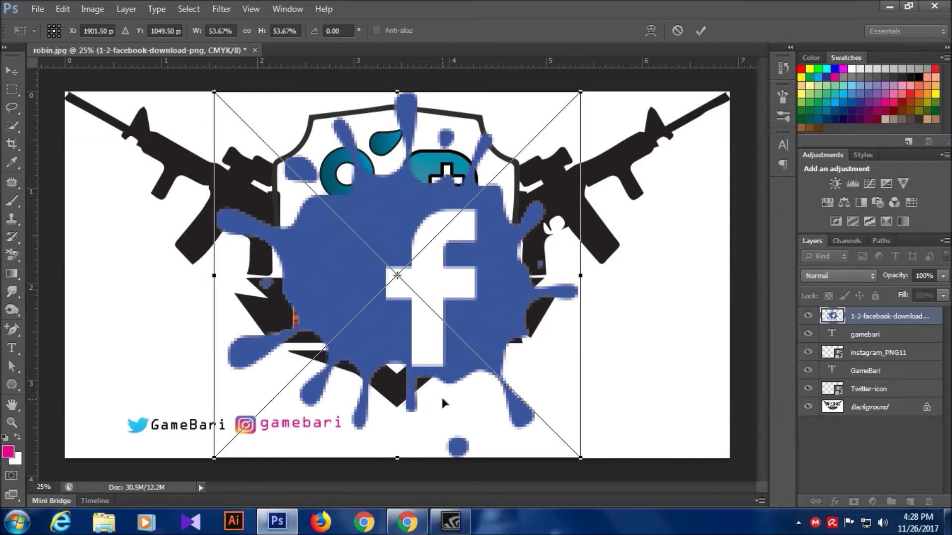
{"action": "left_click_drag", "start_coordinate": [214, 92], "coordinate": [373, 424]}
- Nudge the Facebook icon in line just after the magenta "gamebari" text and commit its placement
{"action": "key", "text": "Left"}
{"action": "key", "text": "Left"}
{"action": "key", "text": "Left"}
{"action": "key", "text": "Left"}
{"action": "key", "text": "Left"}
{"action": "key", "text": "Left"}
{"action": "key", "text": "Left"}
{"action": "key", "text": "Left"}
{"action": "key", "text": "Left"}
{"action": "key", "text": "Left"}
{"action": "key", "text": "Left"}
{"action": "key", "text": "Left"}
{"action": "key", "text": "Left"}
{"action": "key", "text": "Left"}
{"action": "key", "text": "Left"}
{"action": "key", "text": "Left"}
{"action": "key", "text": "Left"}
{"action": "key", "text": "Left"}
{"action": "key", "text": "Left"}
{"action": "key", "text": "Left"}
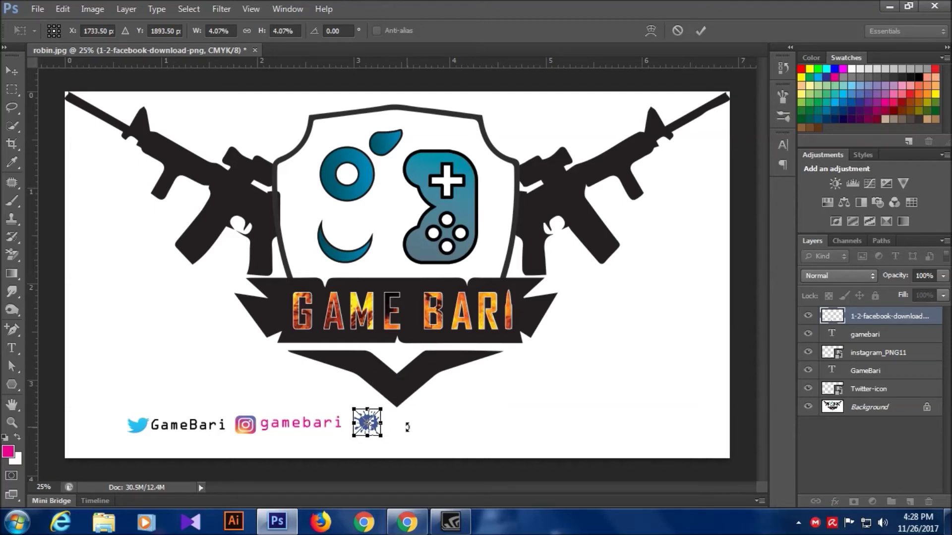
{"action": "key", "text": "Up"}
{"action": "key", "text": "Up"}
{"action": "key", "text": "Up"}
{"action": "key", "text": "Up"}
{"action": "key", "text": "Up"}
{"action": "key", "text": "Up"}
{"action": "key", "text": "Up"}
{"action": "key", "text": "Up"}
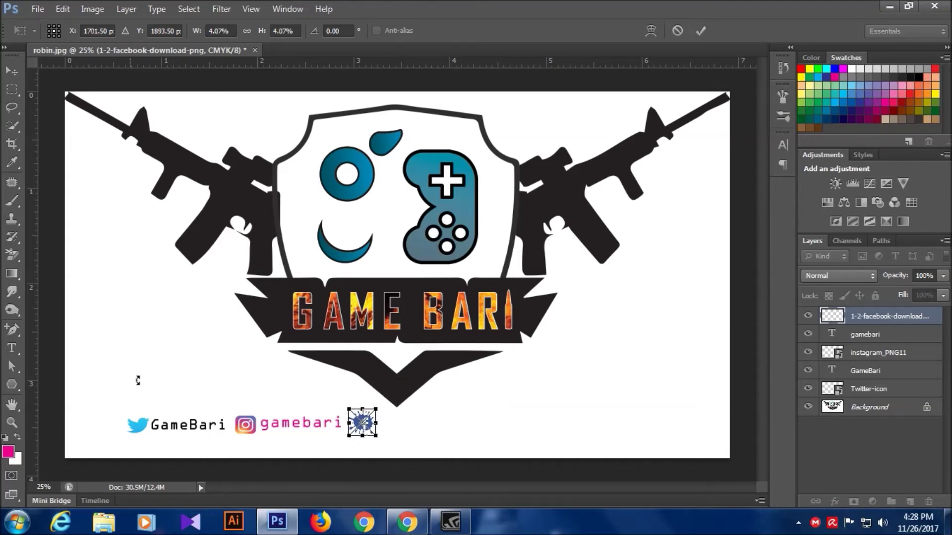
{"action": "right_click", "coordinate": [363, 425]}
{"action": "left_click", "coordinate": [382, 206]}
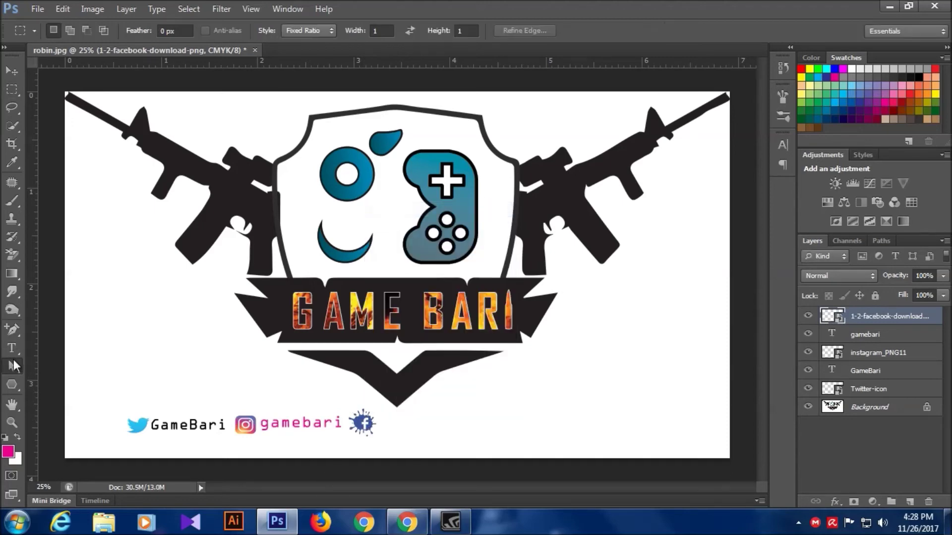
- Add the text "AR GameBari" beside the Facebook icon
{"action": "left_click", "coordinate": [12, 348]}
{"action": "left_click", "coordinate": [378, 416]}
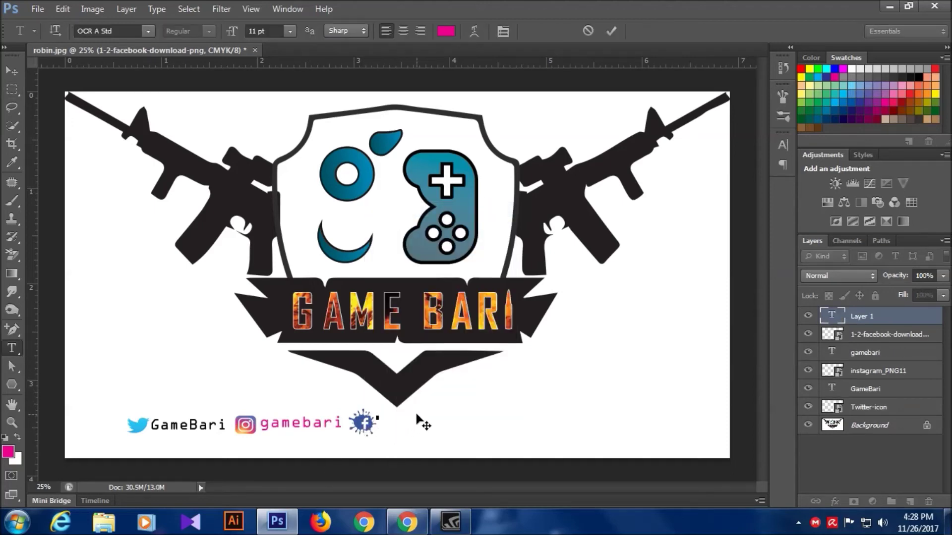
{"action": "type", "text": "AR Game Bari"}
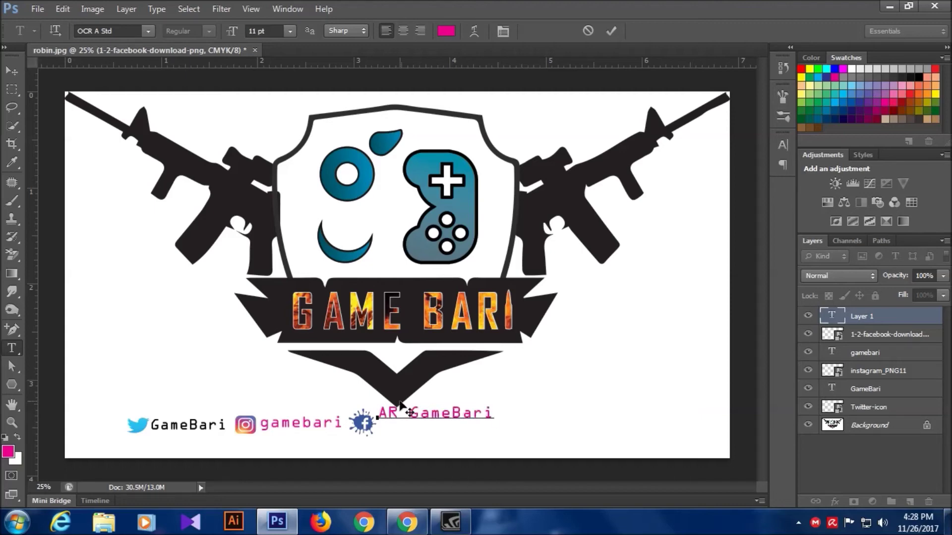
- Color the "AR GameBari" text dark blue and move it down into line with the Facebook icon
{"action": "key", "text": "ctrl+a"}
{"action": "left_click", "coordinate": [832, 77]}
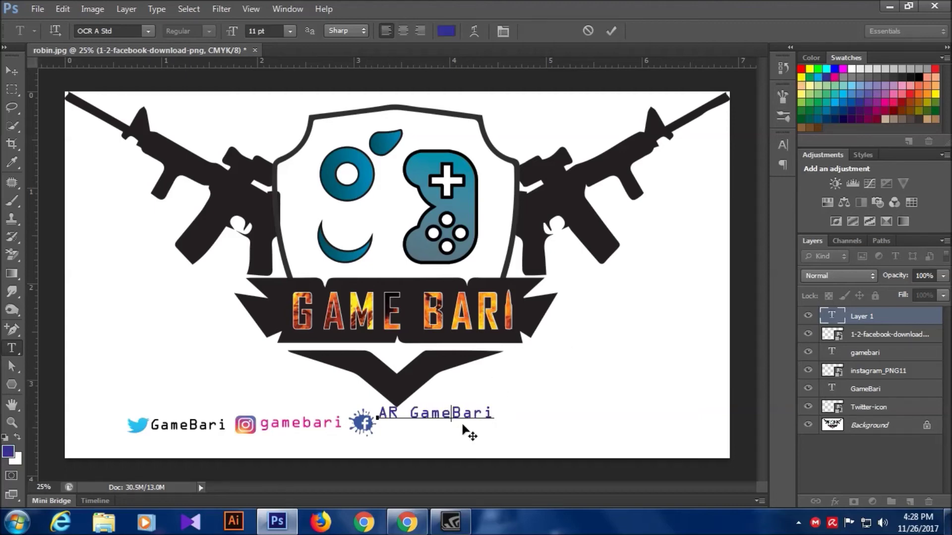
{"action": "left_click", "coordinate": [459, 438]}
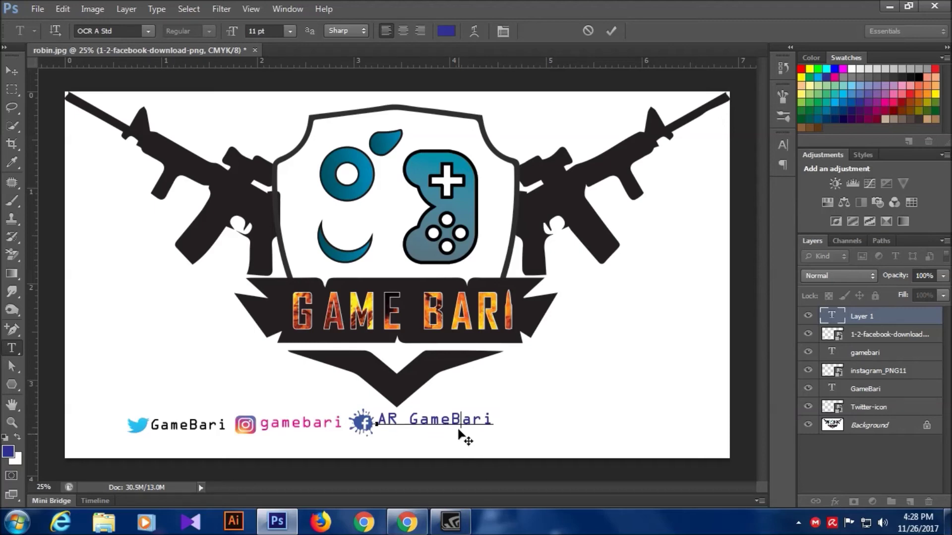
- Commit the "AR GameBari" text and place the YouTube logo PNG from the desktop into the image
{"action": "left_click", "coordinate": [887, 6]}
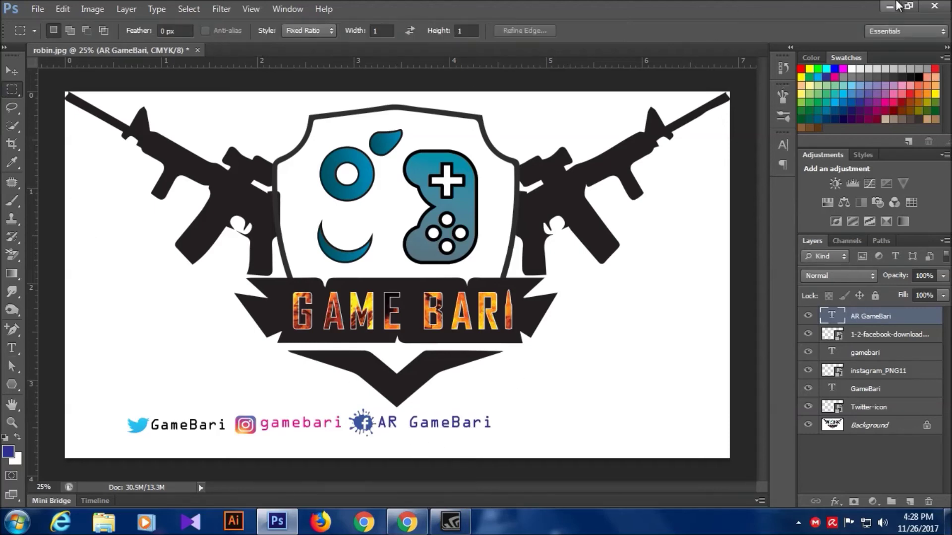
{"action": "left_click", "coordinate": [886, 6]}
{"action": "right_click", "coordinate": [340, 183]}
{"action": "left_click", "coordinate": [379, 223]}
{"action": "left_click_drag", "start_coordinate": [177, 474], "coordinate": [385, 328]}
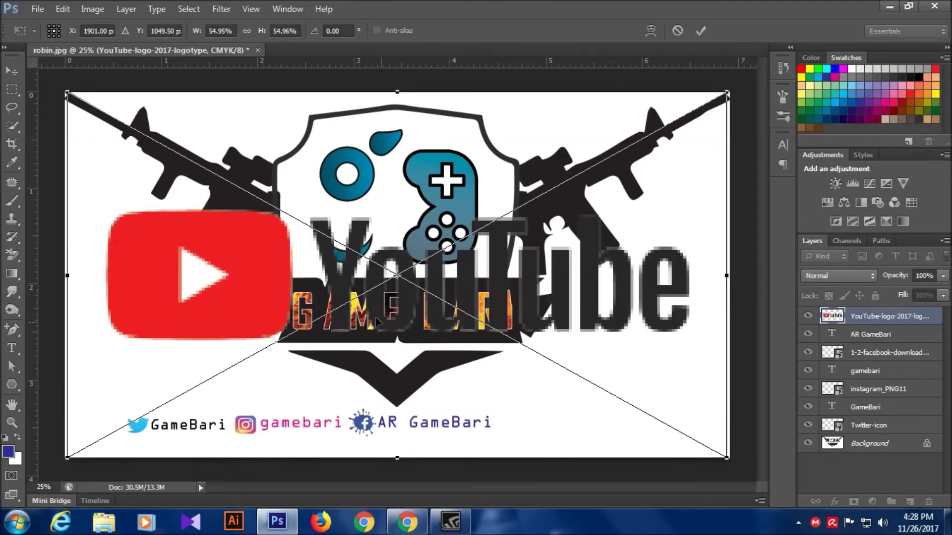
- Shrink the YouTube logo to about 5.67% × 4.92% and move it to the end of the social media row
{"action": "left_click_drag", "start_coordinate": [67, 92], "coordinate": [584, 435]}
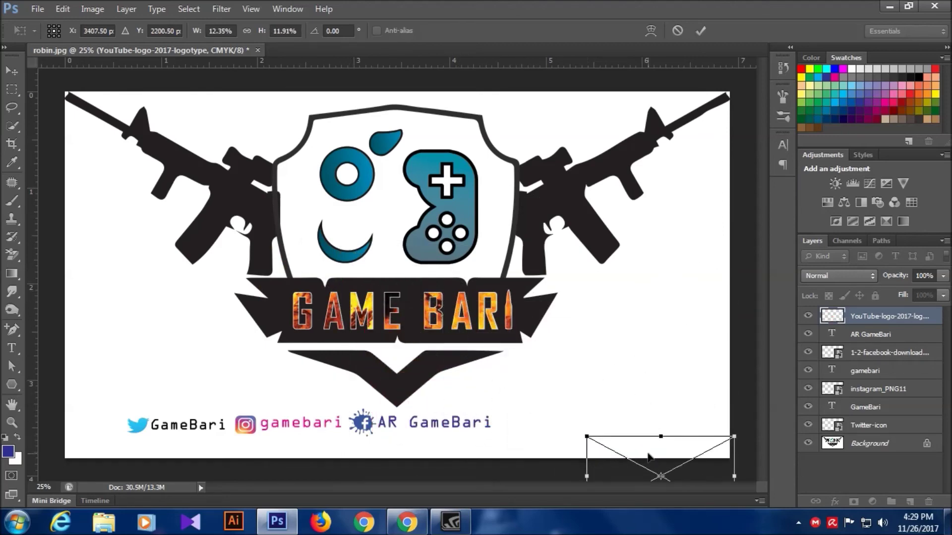
{"action": "left_click_drag", "start_coordinate": [648, 457], "coordinate": [554, 399]}
{"action": "left_click_drag", "start_coordinate": [493, 378], "coordinate": [538, 409]}
{"action": "left_click_drag", "start_coordinate": [605, 430], "coordinate": [638, 451]}
{"action": "left_click_drag", "start_coordinate": [560, 431], "coordinate": [539, 423]}
- Nudge the YouTube logo left until it sits directly after the "AR GameBari" text and commit its placement
{"action": "key", "text": "shift+Left"}
{"action": "key", "text": "shift+Left"}
{"action": "key", "text": "shift+Left"}
{"action": "key", "text": "shift+Left"}
{"action": "key", "text": "shift+Left"}
{"action": "key", "text": "shift+Left"}
{"action": "key", "text": "shift+Left"}
{"action": "key", "text": "shift+Left"}
{"action": "key", "text": "shift+Left"}
{"action": "key", "text": "shift+Left"}
{"action": "key", "text": "shift+Left"}
{"action": "key", "text": "shift+Left"}
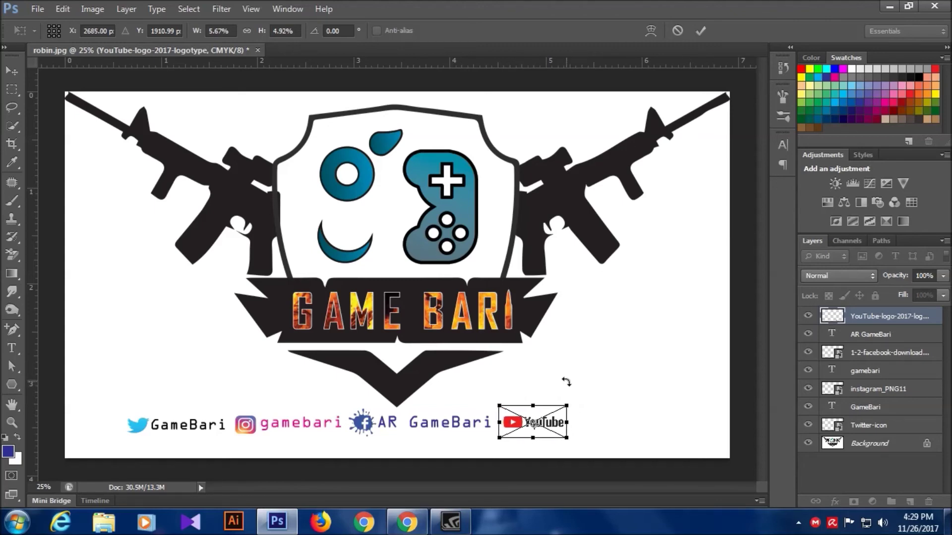
{"action": "key", "text": "shift+Left"}
{"action": "key", "text": "shift+Left"}
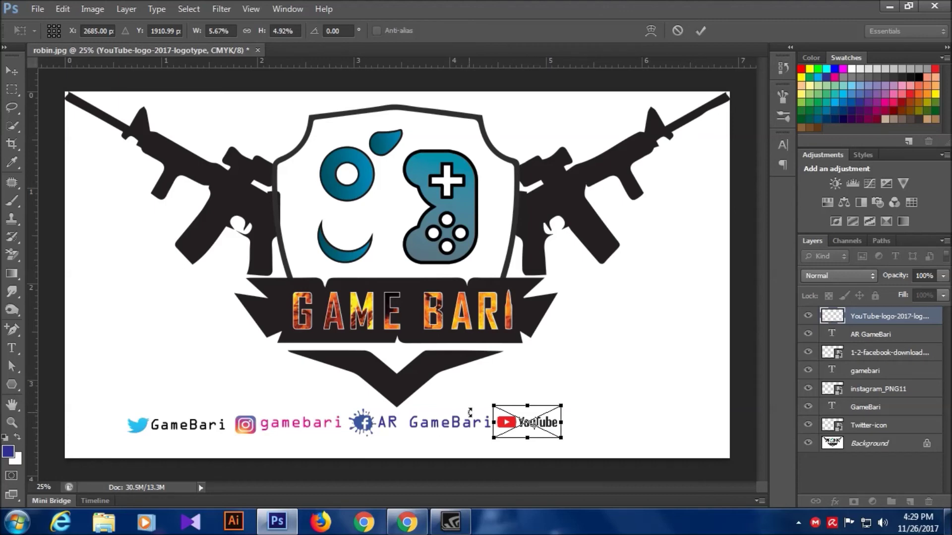
{"action": "right_click", "coordinate": [517, 427]}
{"action": "left_click", "coordinate": [547, 221]}
- Add the text "Bingo's club" beside the YouTube logo
{"action": "left_click", "coordinate": [12, 348]}
{"action": "left_click", "coordinate": [573, 425]}
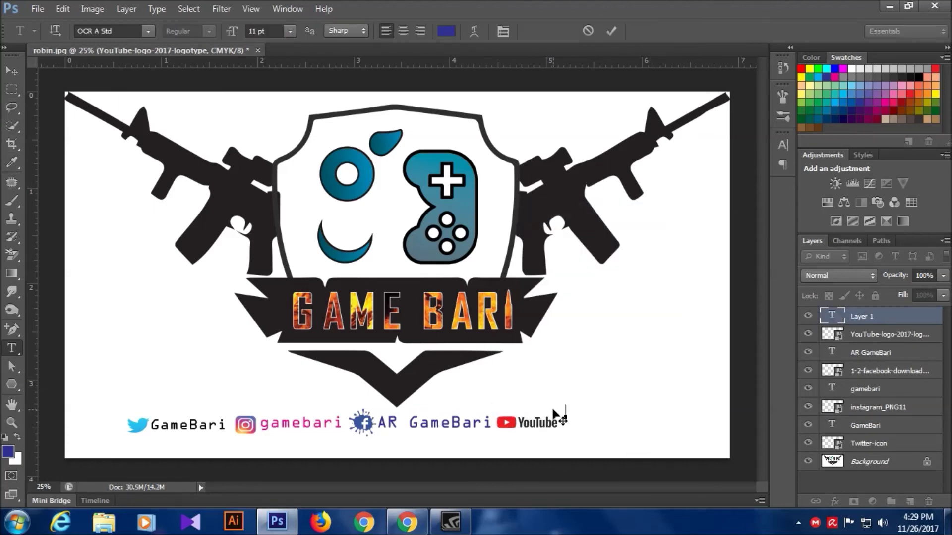
{"action": "type", "text": "Bingo's club"}
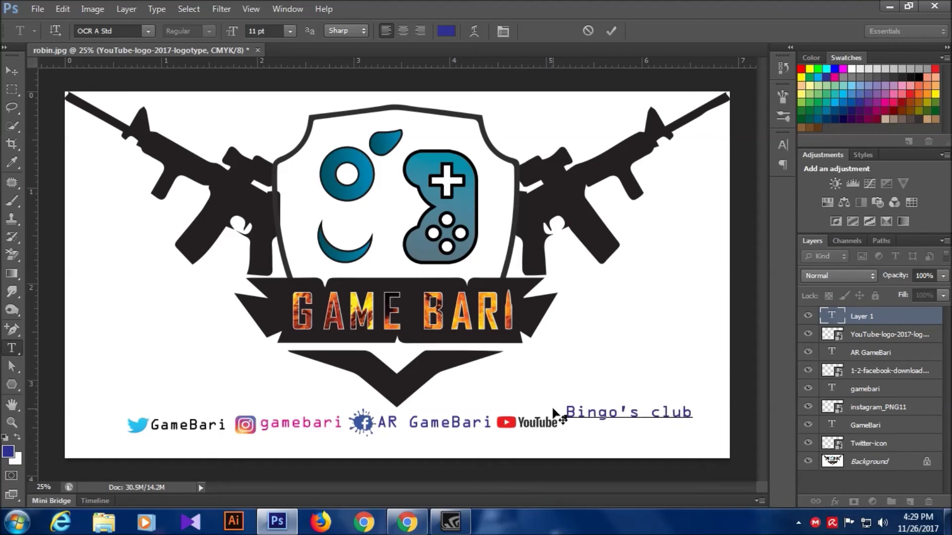
- Color the "Bingo's club" text red, move it down into line with the YouTube logo, and commit it
{"action": "triple_click", "coordinate": [616, 413]}
{"action": "left_click", "coordinate": [802, 69]}
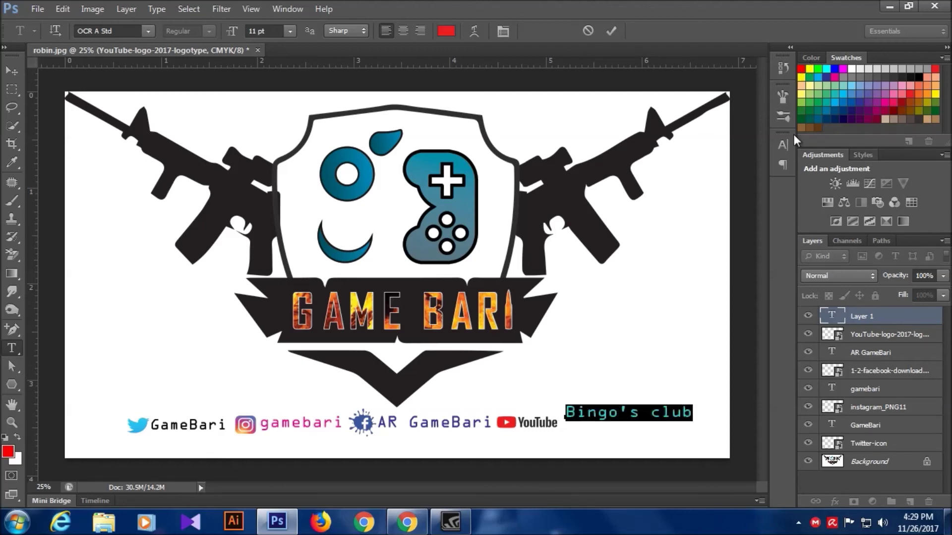
{"action": "left_click", "coordinate": [638, 410]}
{"action": "left_click_drag", "start_coordinate": [623, 430], "coordinate": [621, 434]}
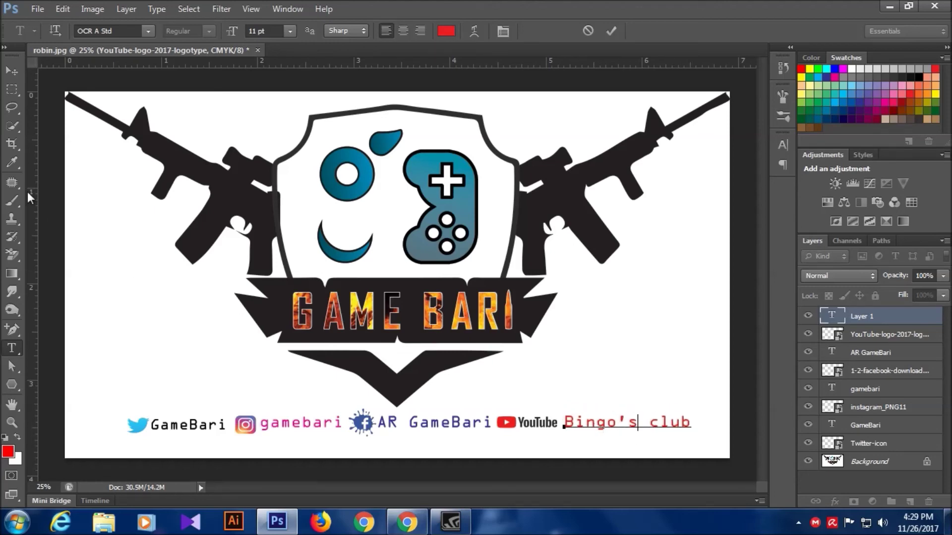
{"action": "left_click", "coordinate": [12, 90]}
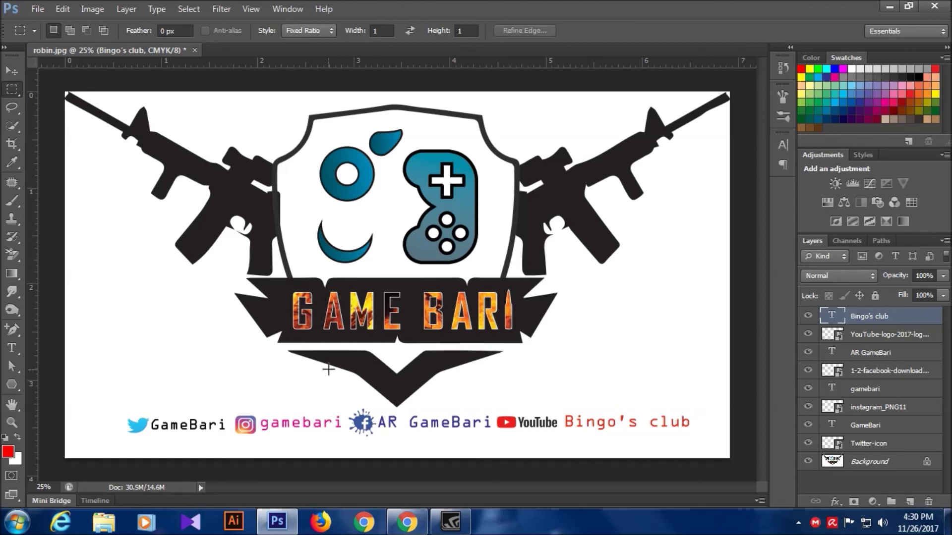
- Save the image to the Desktop as the JPEG robin.jpg with Maximum quality 12 and Progressive format
{"action": "left_click", "coordinate": [38, 9]}
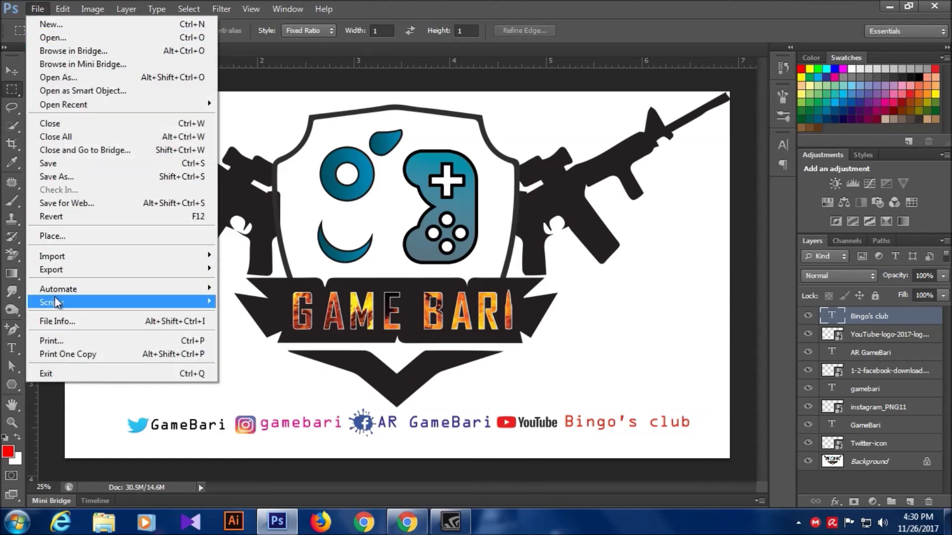
{"action": "left_click", "coordinate": [66, 179]}
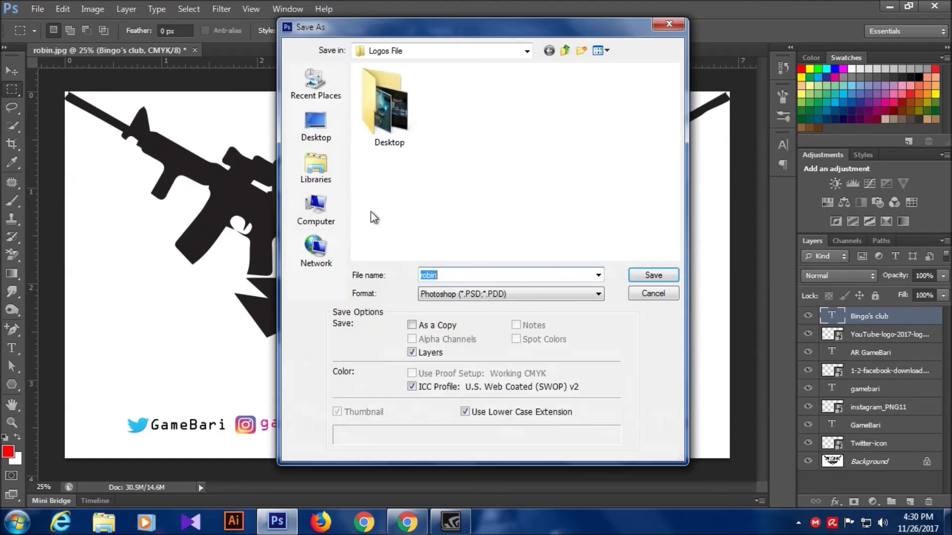
{"action": "left_click", "coordinate": [316, 132]}
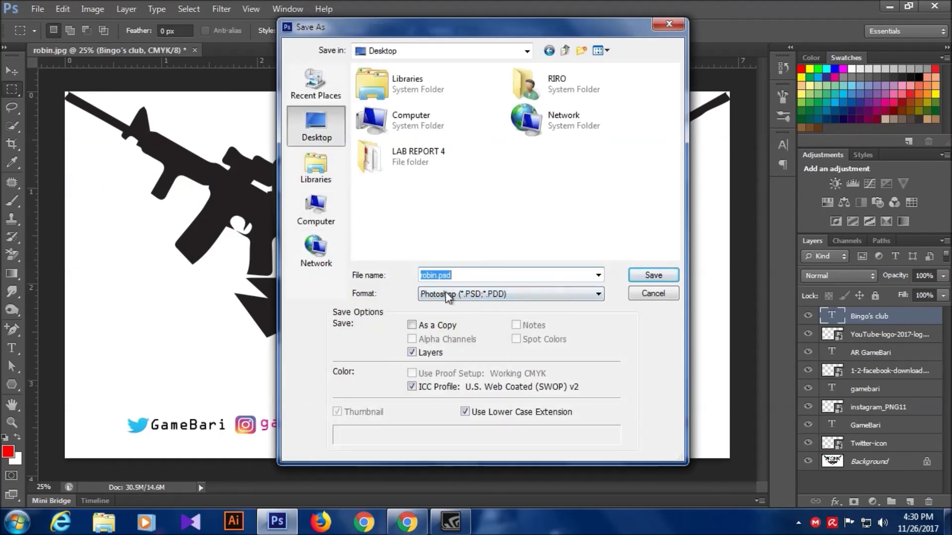
{"action": "left_click", "coordinate": [466, 296]}
{"action": "left_click", "coordinate": [446, 356]}
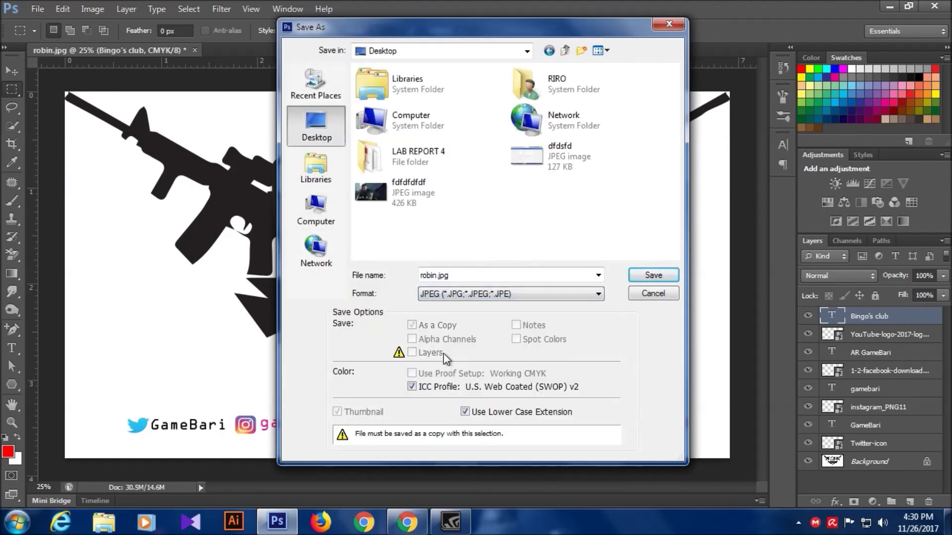
{"action": "left_click", "coordinate": [650, 274]}
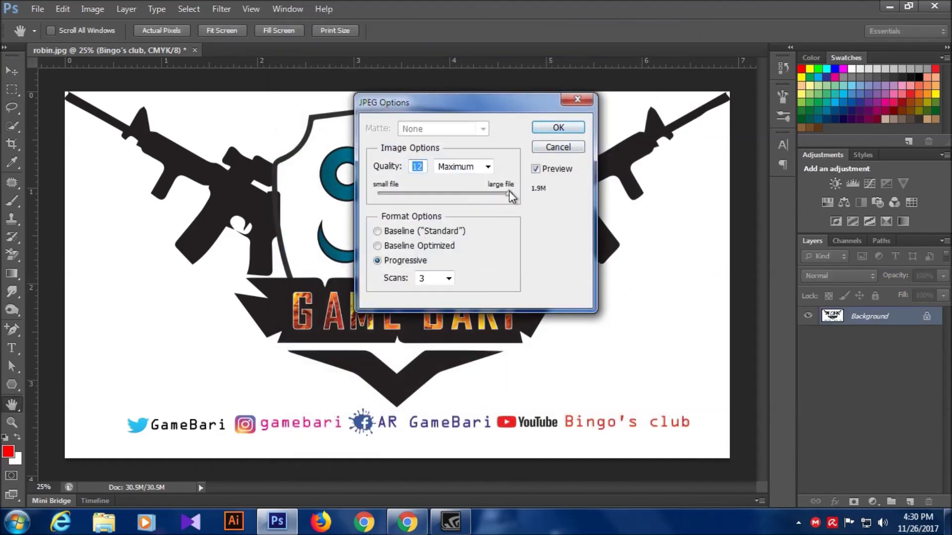
{"action": "left_click", "coordinate": [558, 127]}
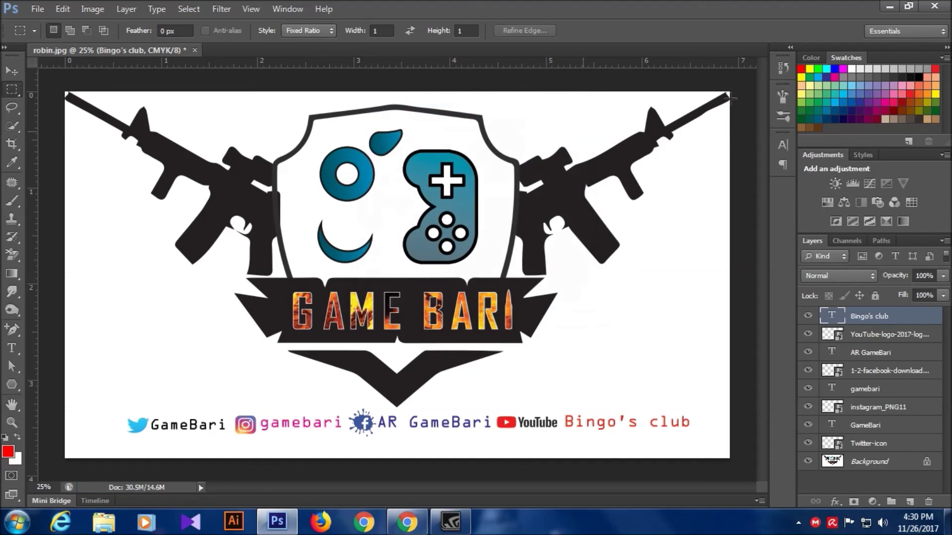
- Quit the program without saving the layered document
{"action": "key", "text": "ctrl+q"}
{"action": "left_click", "coordinate": [459, 205]}
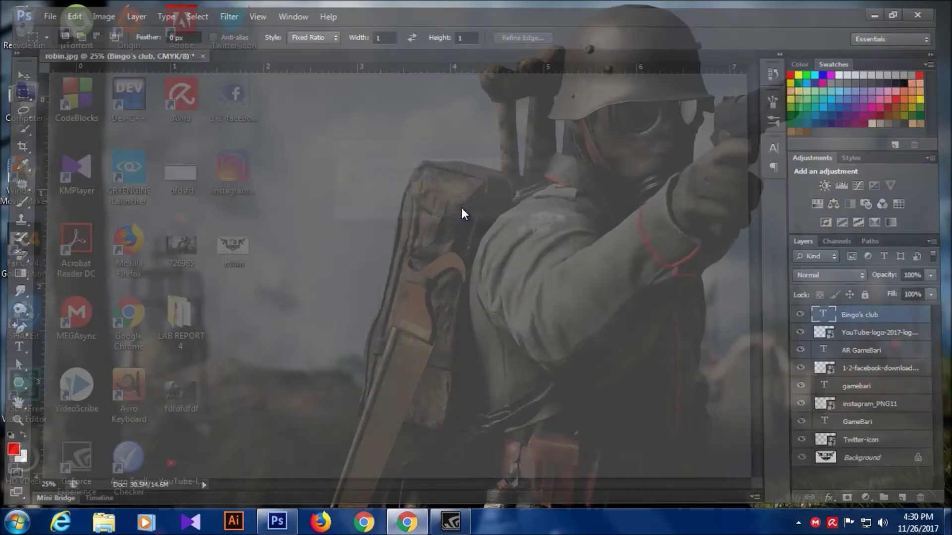